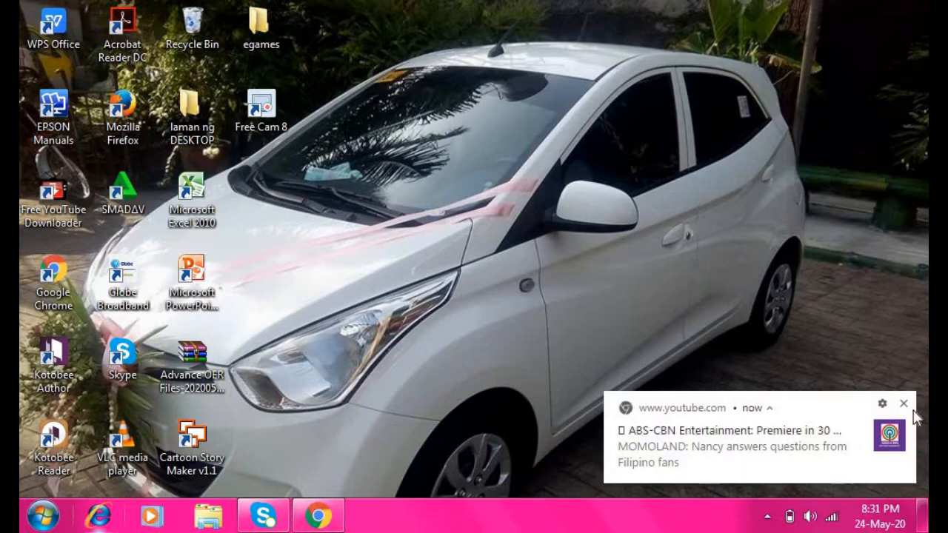
Dismiss the notification, open google.com in Chrome and search for 'cartoon story maker'
{"action": "left_click", "coordinate": [905, 406]}
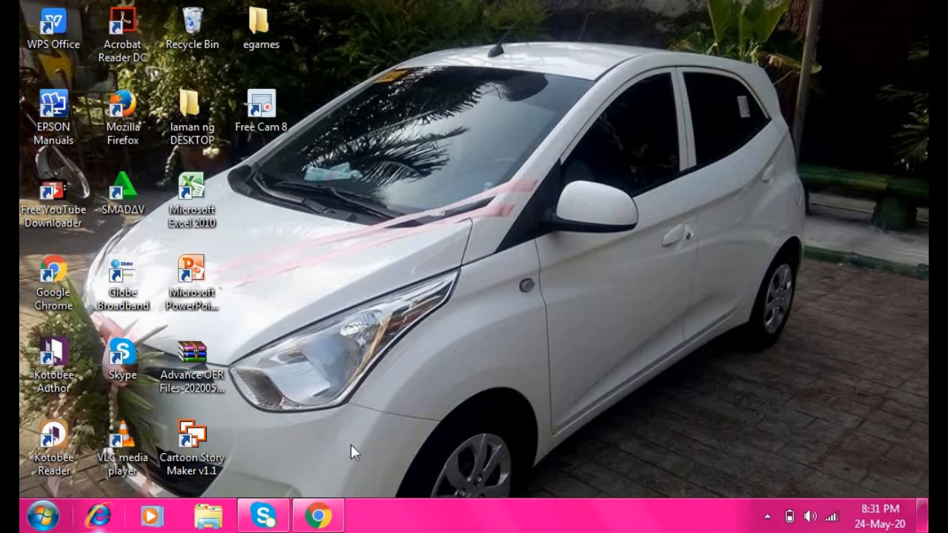
{"action": "left_click", "coordinate": [318, 516]}
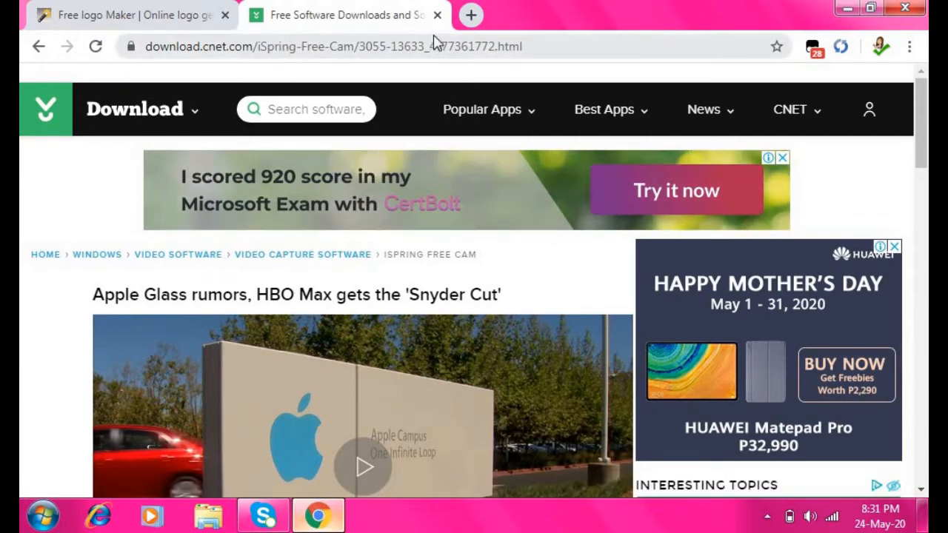
{"action": "left_click", "coordinate": [397, 48]}
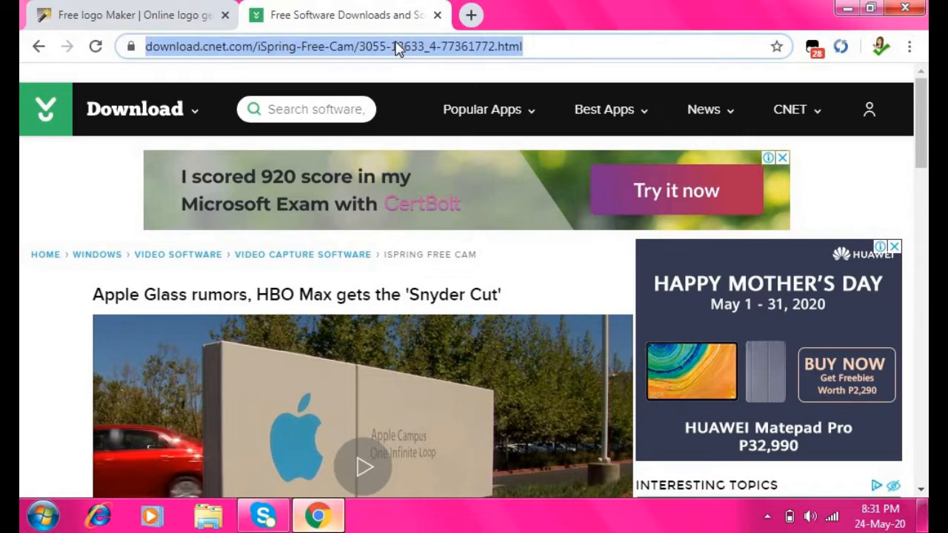
{"action": "type", "text": "google.com"}
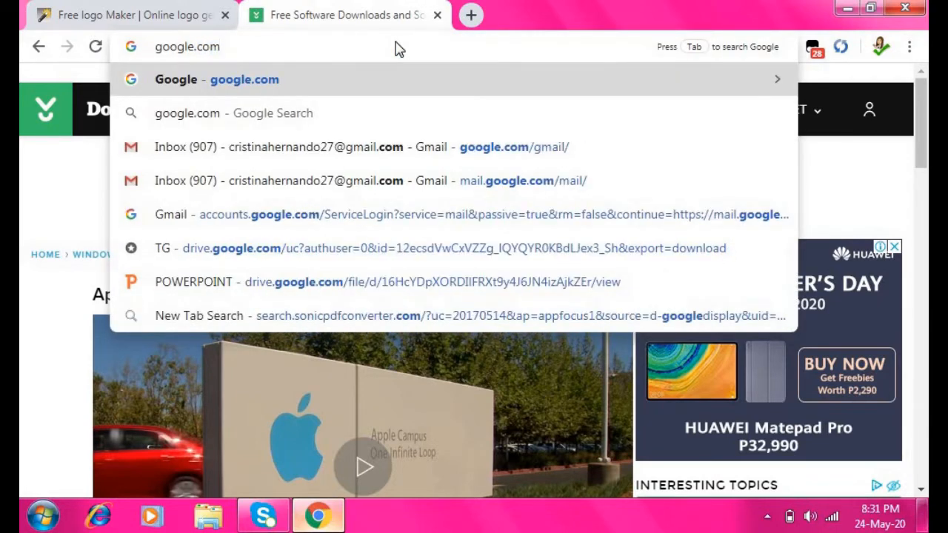
{"action": "key", "text": "Return"}
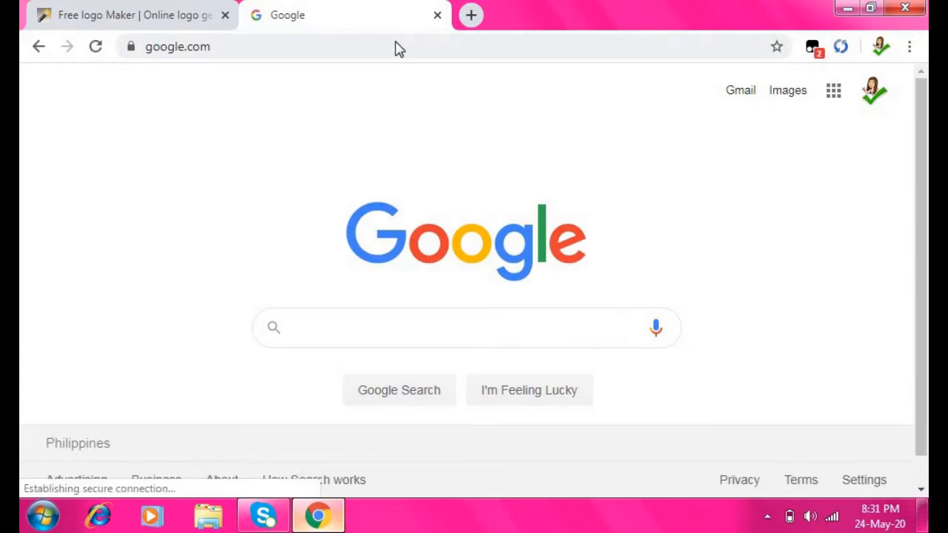
{"action": "type", "text": "car"}
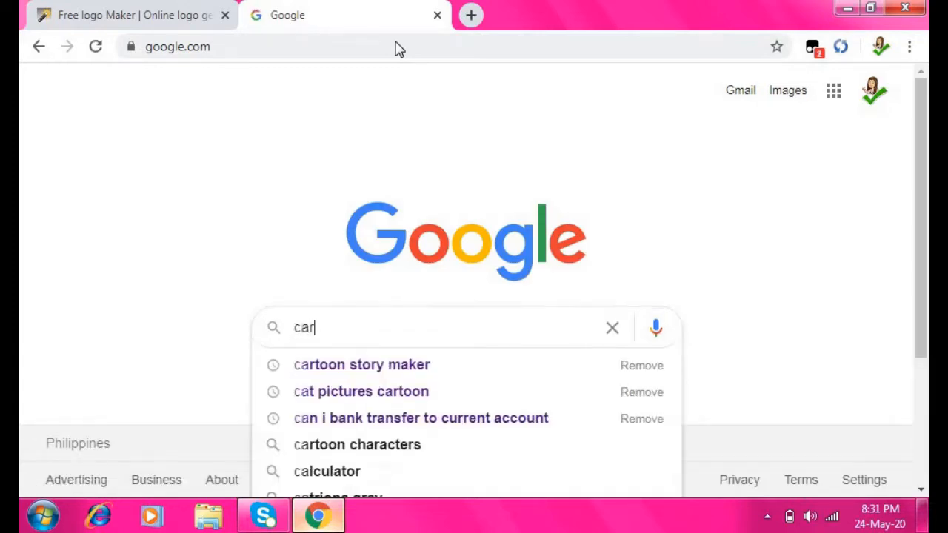
{"action": "type", "text": "toon"}
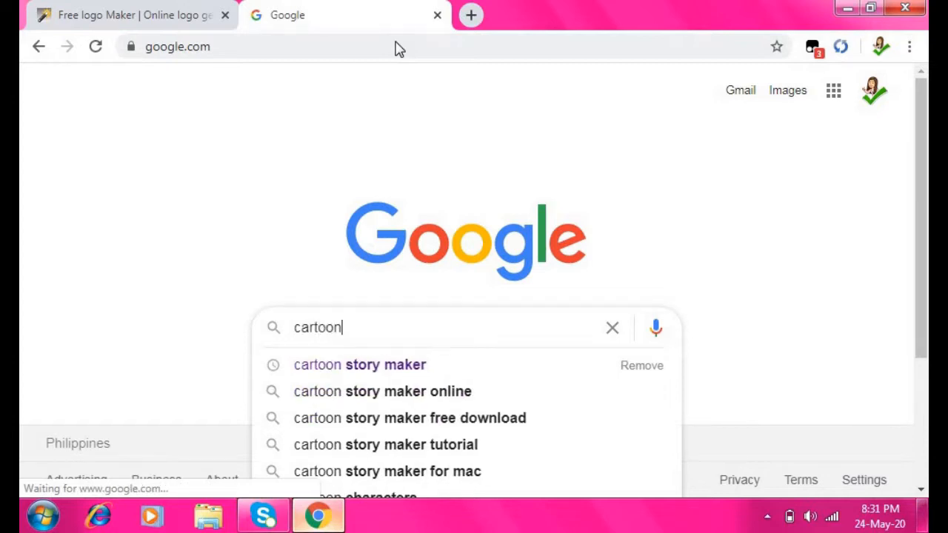
{"action": "type", "text": " story "}
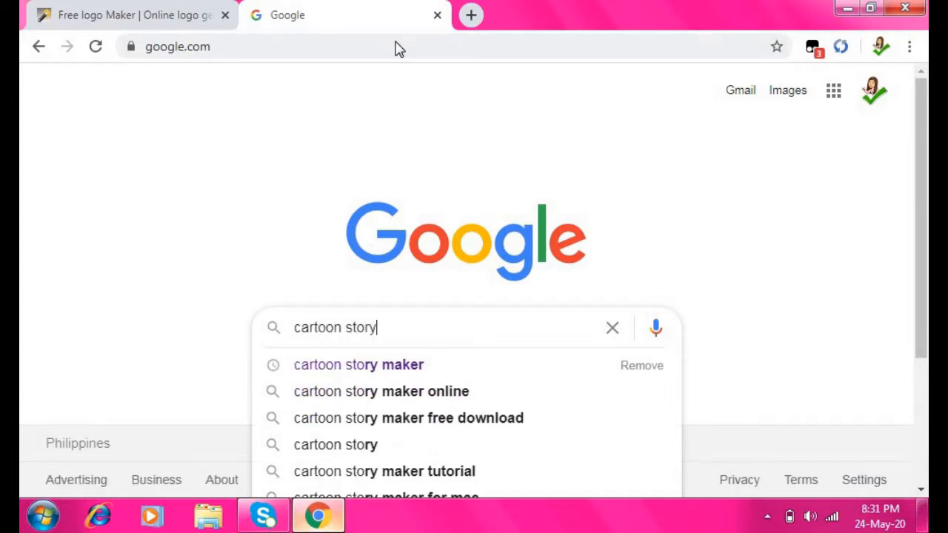
{"action": "type", "text": "maker"}
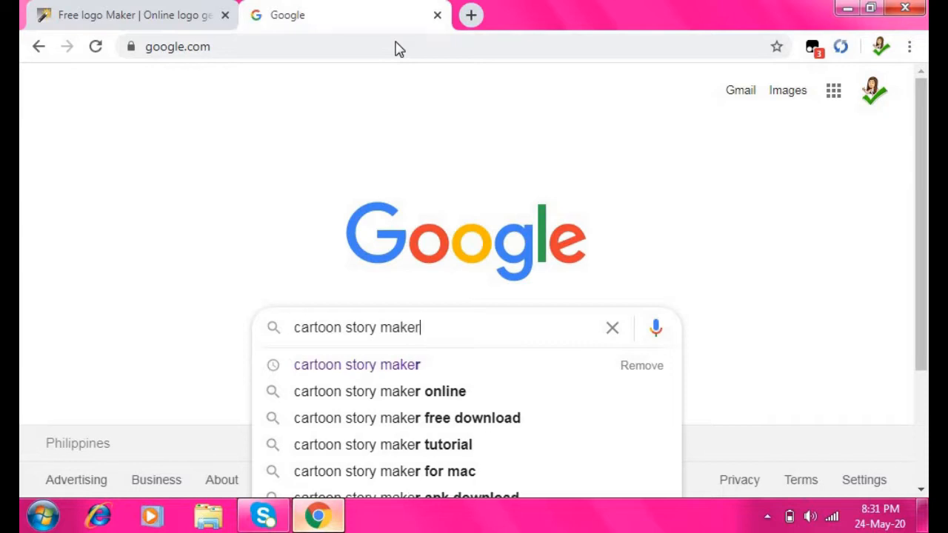
{"action": "key", "text": "Return"}
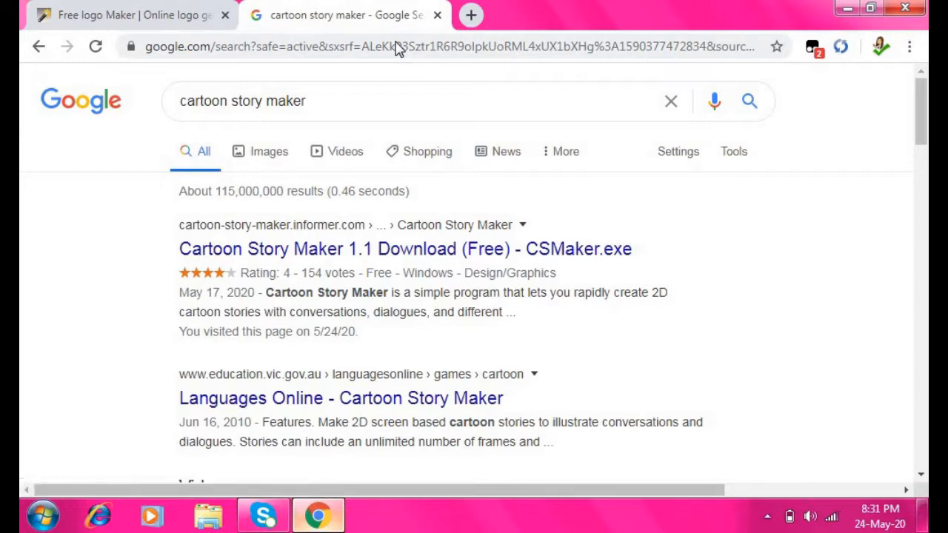
Review the Software Informer Cartoon Story Maker 1.1 page, then close the tab and minimize Chrome
{"action": "left_click", "coordinate": [309, 252]}
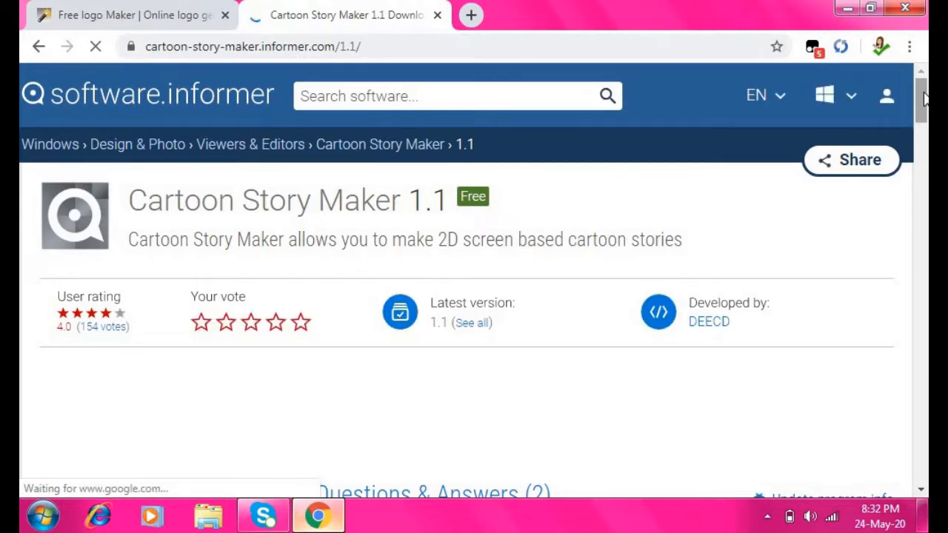
{"action": "left_click_drag", "start_coordinate": [924, 101], "coordinate": [925, 194]}
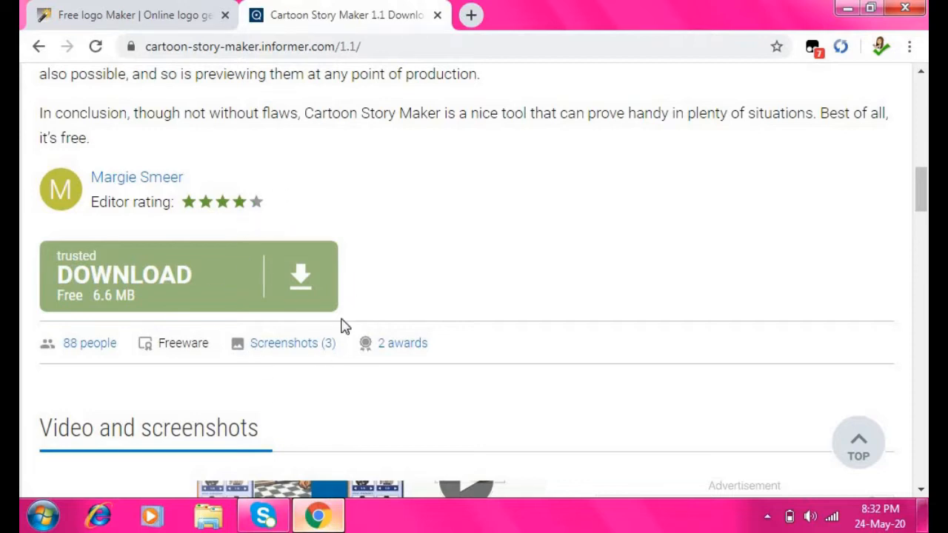
{"action": "left_click", "coordinate": [436, 16]}
{"action": "left_click", "coordinate": [844, 8]}
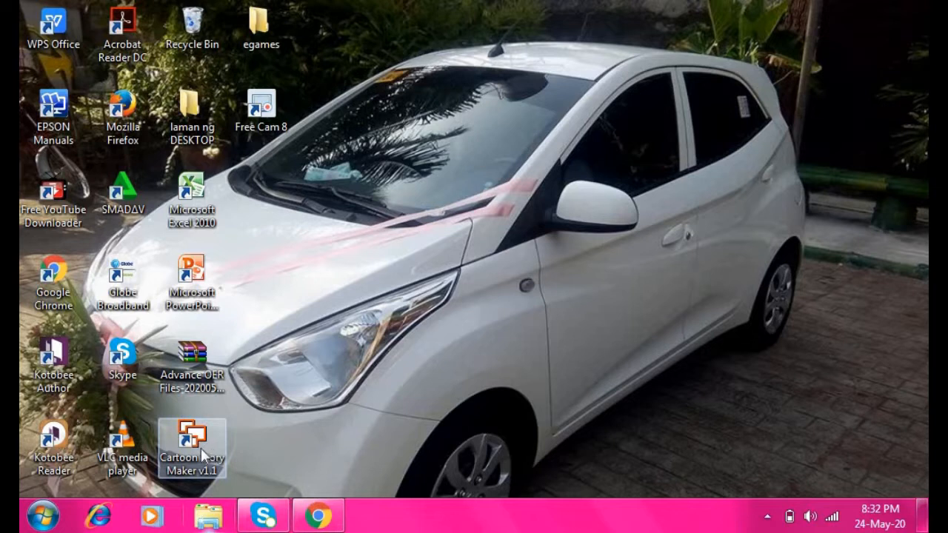
Launch Cartoon Story Maker v1.1 from its desktop shortcut and maximize the window
{"action": "double_click", "coordinate": [202, 447]}
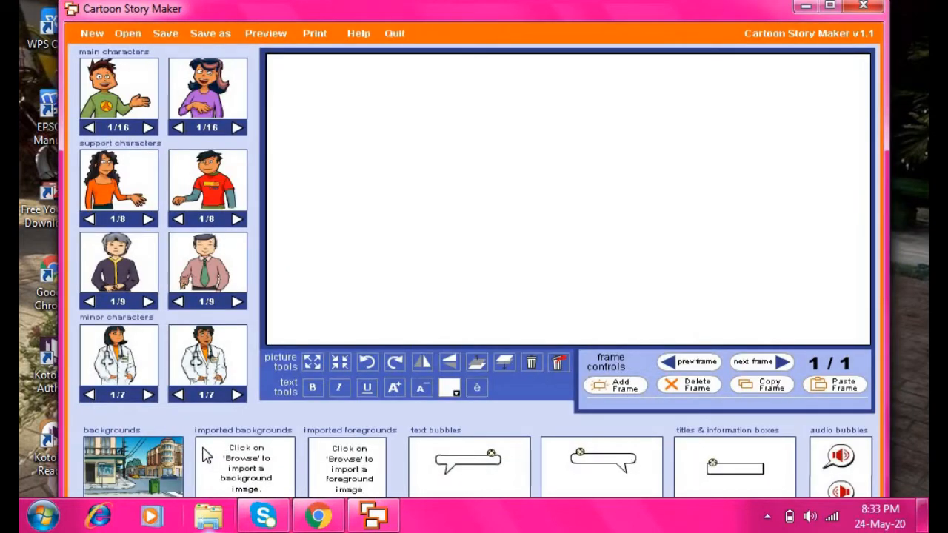
{"action": "left_click", "coordinate": [830, 6]}
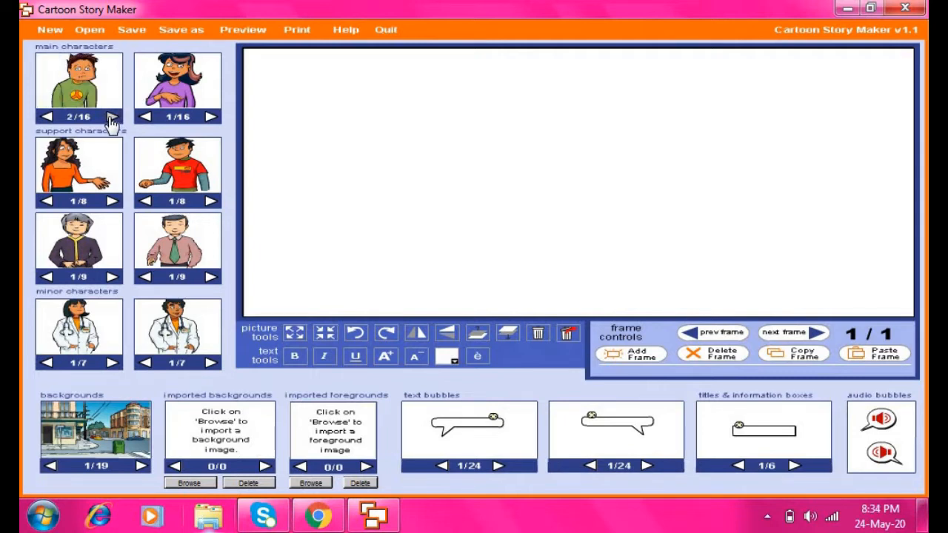
Cycle the main characters to poses 10/16 and 12/16
{"action": "left_click", "coordinate": [111, 118]}
{"action": "left_click", "coordinate": [111, 117]}
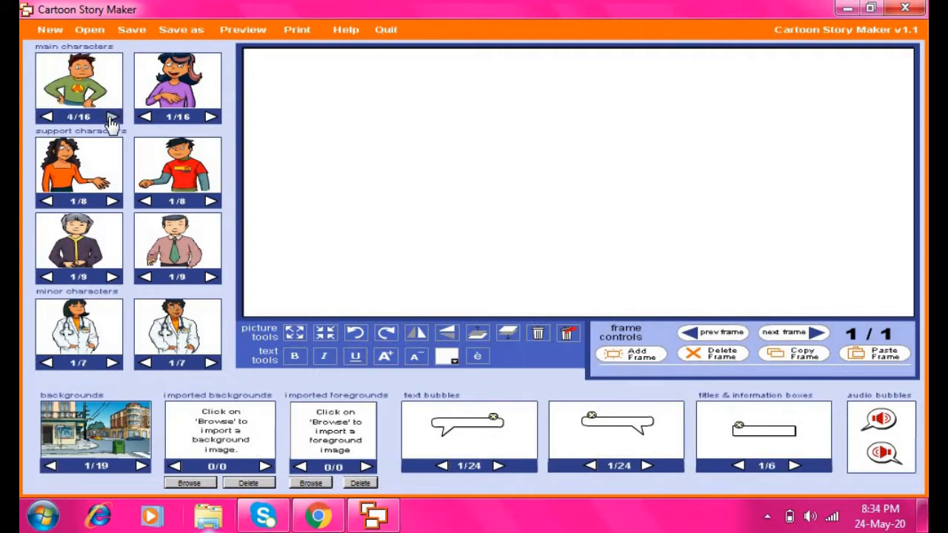
{"action": "left_click", "coordinate": [111, 118]}
{"action": "left_click", "coordinate": [111, 117]}
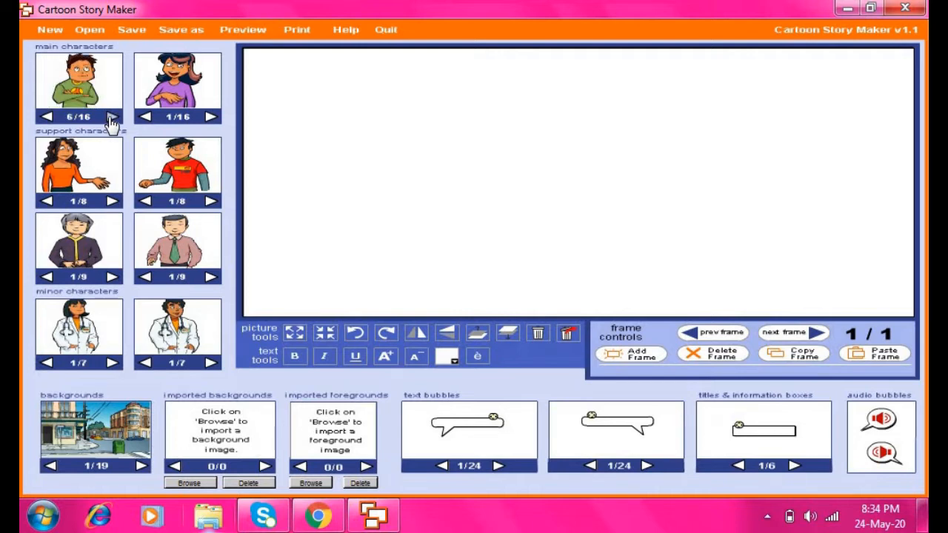
{"action": "left_click", "coordinate": [111, 118]}
{"action": "left_click", "coordinate": [111, 118]}
{"action": "left_click", "coordinate": [111, 118]}
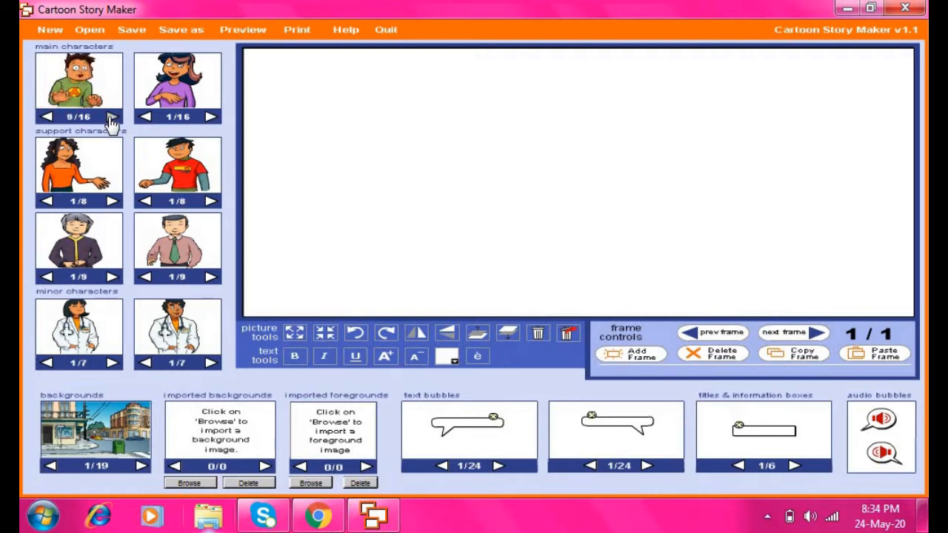
{"action": "left_click", "coordinate": [111, 117]}
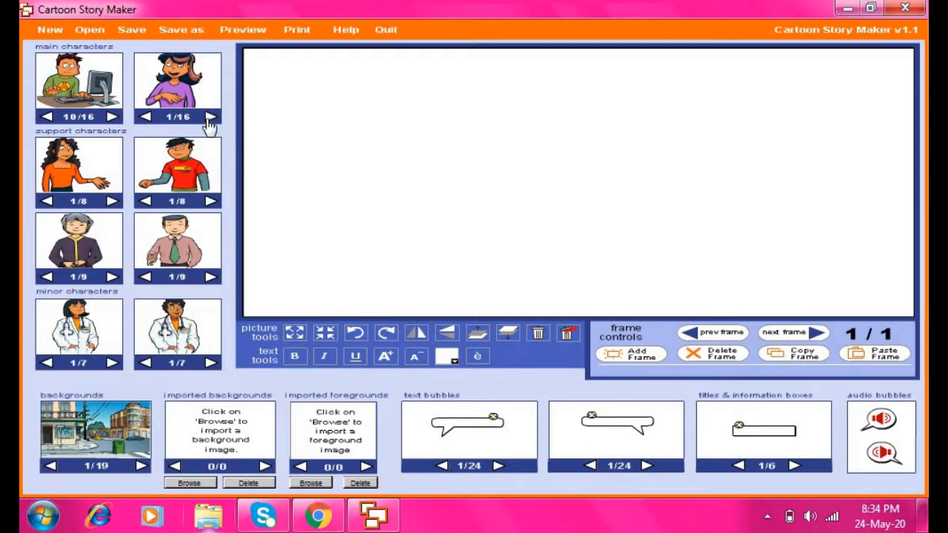
{"action": "left_click", "coordinate": [211, 117]}
{"action": "left_click", "coordinate": [211, 117]}
{"action": "left_click", "coordinate": [211, 117]}
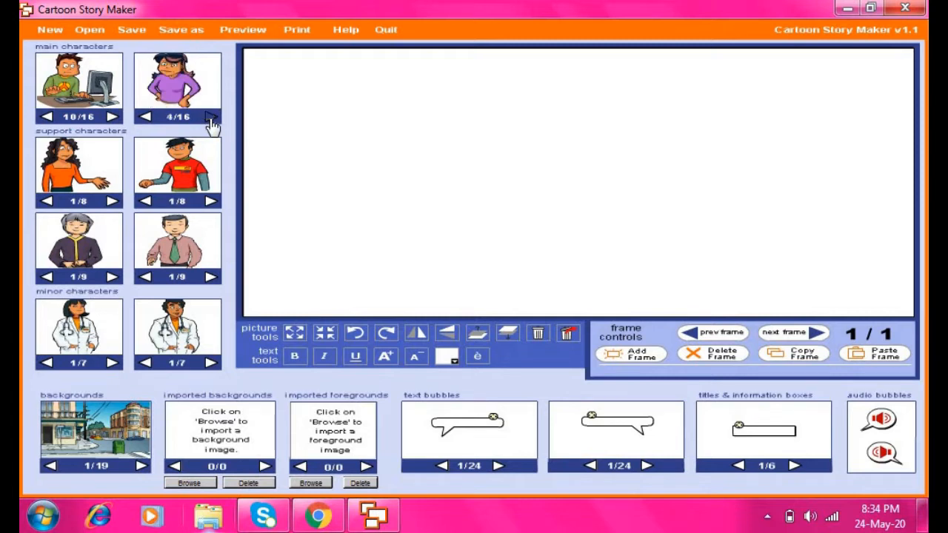
{"action": "left_click", "coordinate": [211, 117]}
{"action": "left_click", "coordinate": [211, 117]}
{"action": "left_click", "coordinate": [211, 117]}
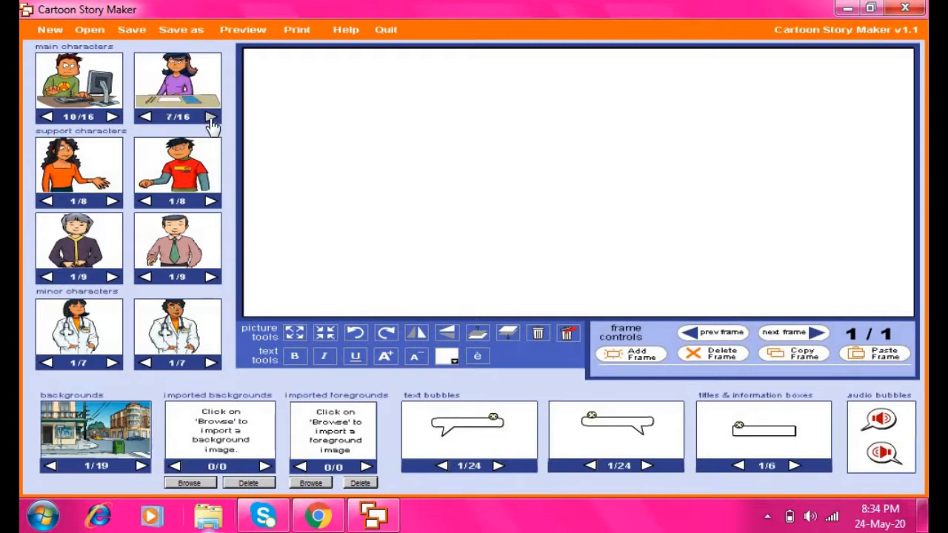
{"action": "left_click", "coordinate": [211, 117]}
{"action": "left_click", "coordinate": [211, 117]}
{"action": "left_click", "coordinate": [211, 117]}
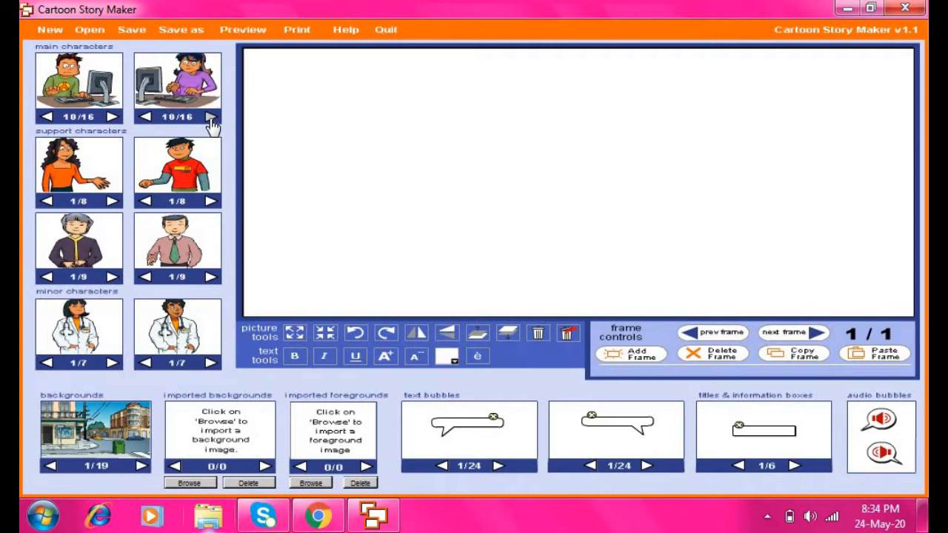
{"action": "left_click", "coordinate": [211, 117]}
{"action": "left_click", "coordinate": [211, 119]}
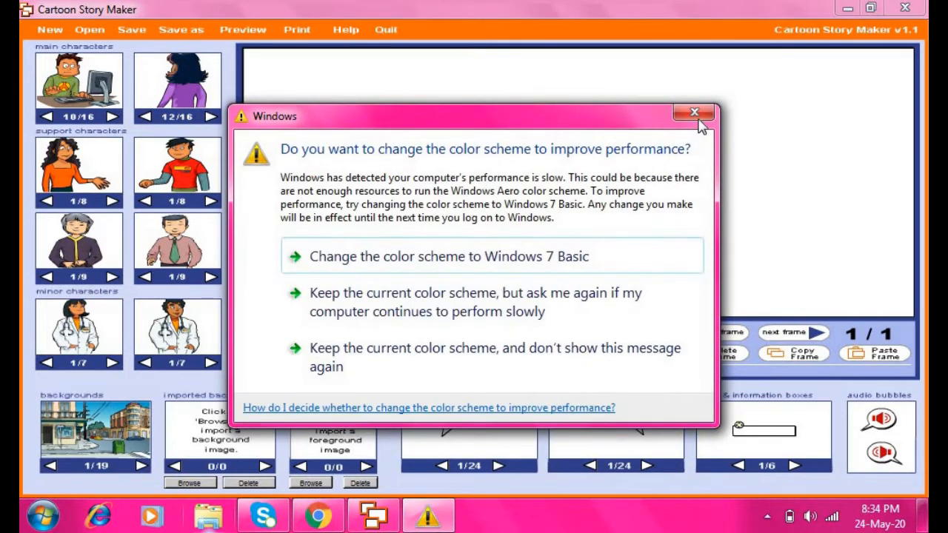
Close the colour-scheme prompt and set the lower support characters to a dark-haired woman and a boy
{"action": "left_click", "coordinate": [694, 112]}
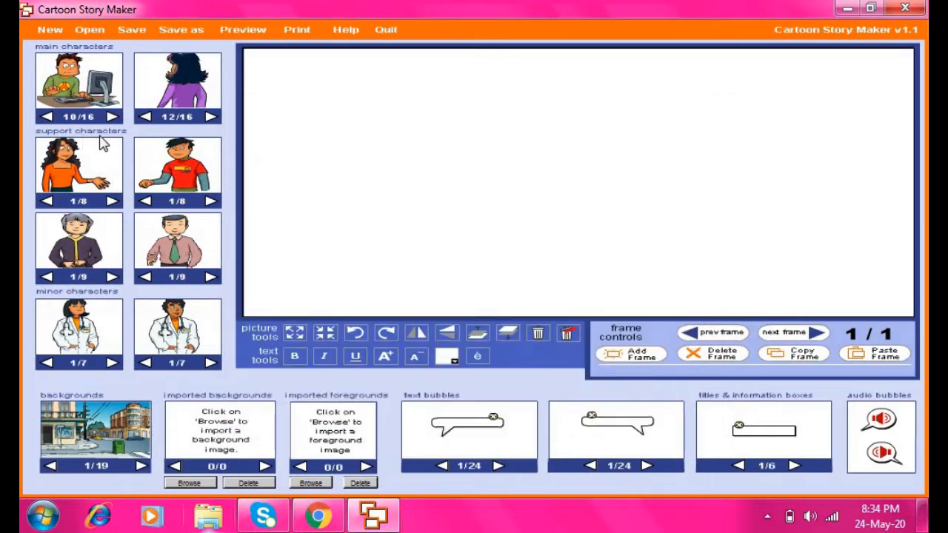
{"action": "left_click", "coordinate": [112, 204]}
{"action": "left_click", "coordinate": [112, 203]}
{"action": "left_click", "coordinate": [112, 204]}
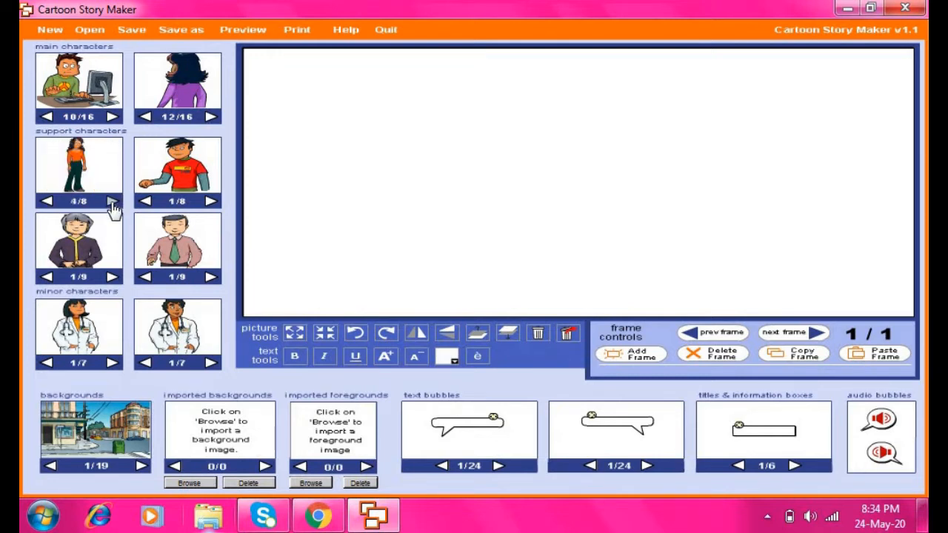
{"action": "left_click", "coordinate": [112, 204]}
{"action": "left_click", "coordinate": [211, 202]}
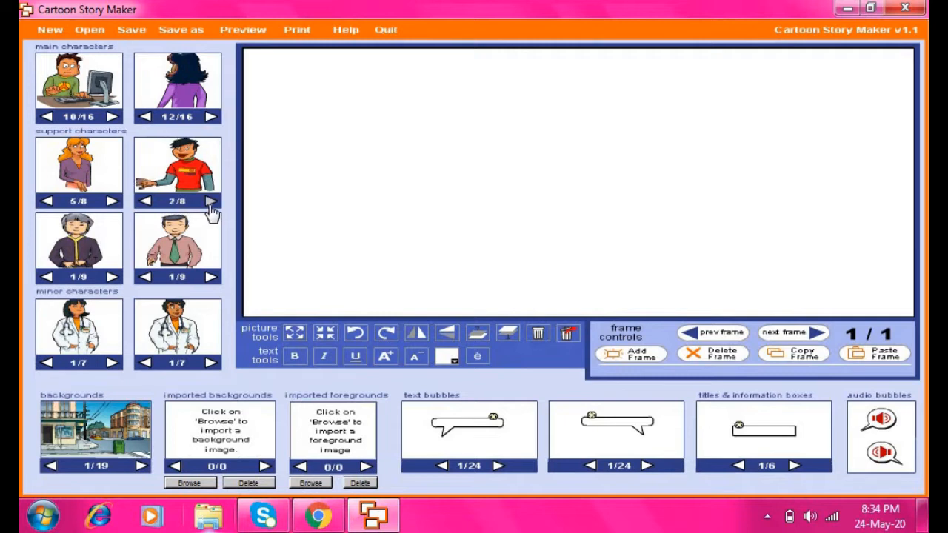
{"action": "left_click", "coordinate": [211, 201]}
{"action": "left_click", "coordinate": [211, 201]}
{"action": "left_click", "coordinate": [211, 277]}
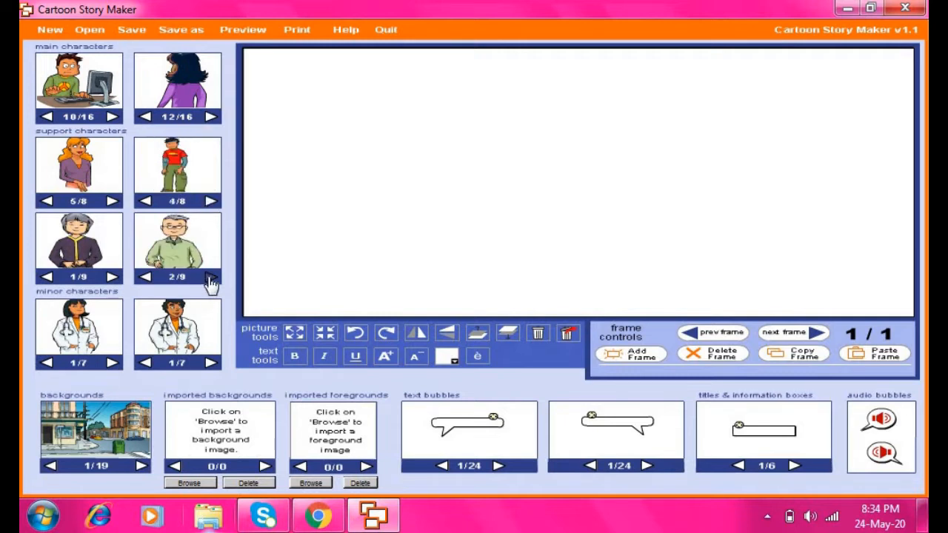
{"action": "left_click", "coordinate": [211, 277]}
{"action": "left_click", "coordinate": [211, 277]}
{"action": "left_click", "coordinate": [211, 277]}
{"action": "left_click", "coordinate": [211, 277]}
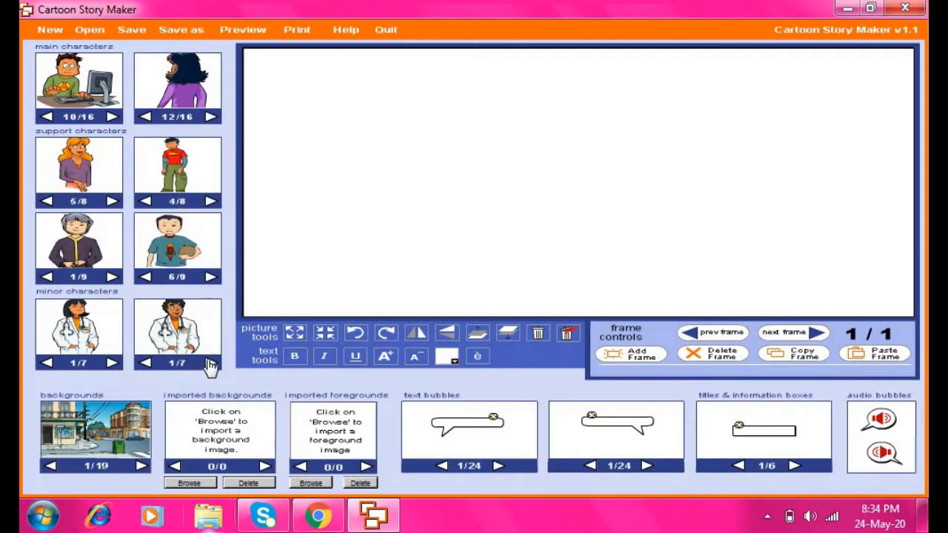
{"action": "left_click", "coordinate": [111, 277]}
{"action": "left_click", "coordinate": [111, 278]}
{"action": "left_click", "coordinate": [112, 278]}
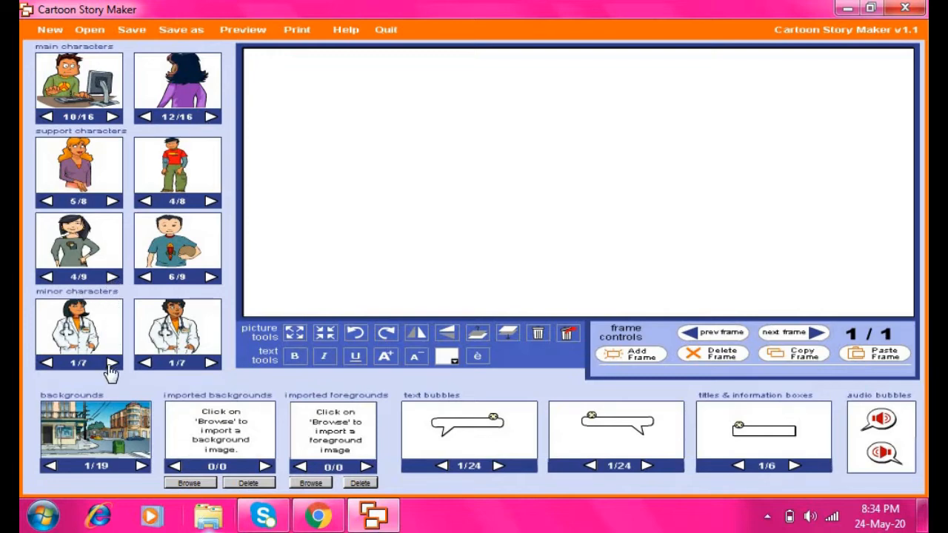
Change the first minor character to the woman with a microphone and browse the second minor character
{"action": "left_click", "coordinate": [111, 362]}
{"action": "left_click", "coordinate": [111, 363]}
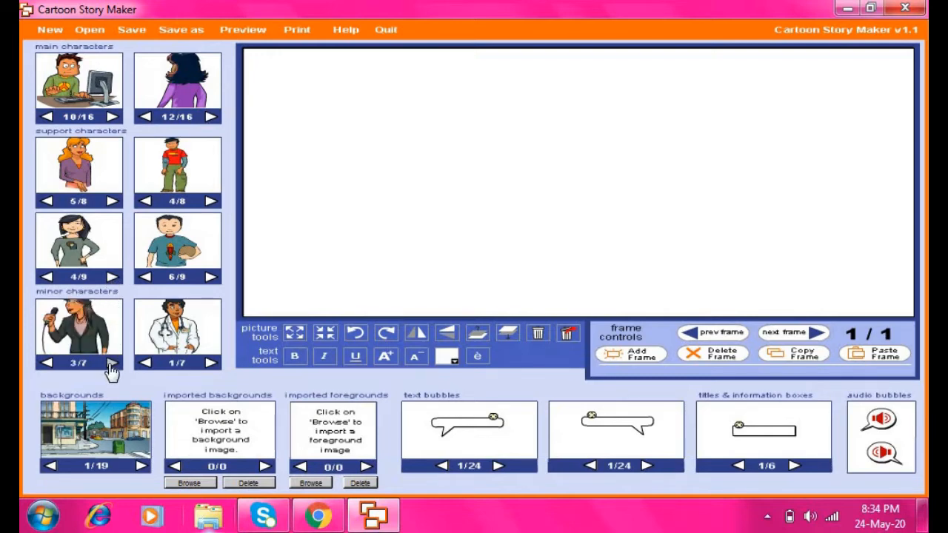
{"action": "left_click", "coordinate": [111, 362]}
{"action": "left_click", "coordinate": [111, 363]}
{"action": "left_click", "coordinate": [111, 363]}
{"action": "left_click", "coordinate": [111, 363]}
{"action": "left_click", "coordinate": [111, 363]}
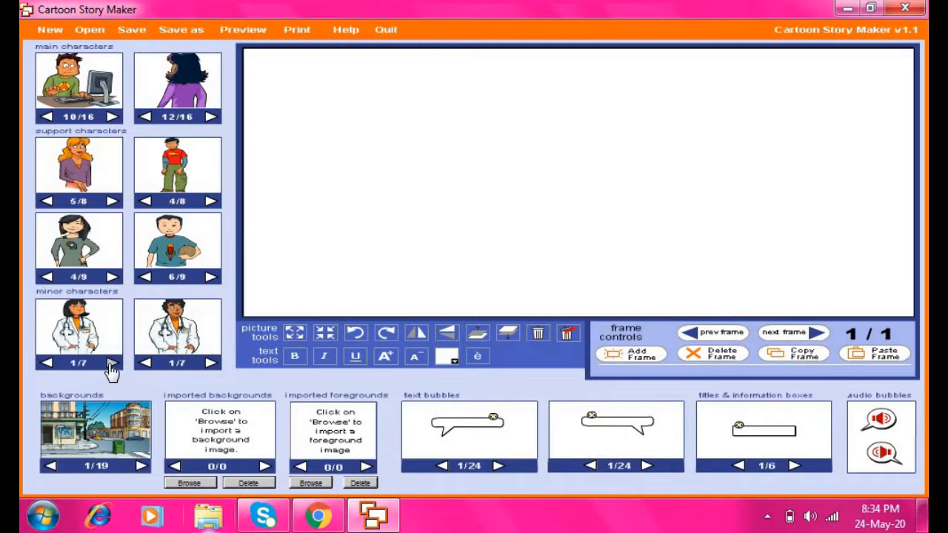
{"action": "left_click", "coordinate": [111, 362]}
{"action": "left_click", "coordinate": [111, 363]}
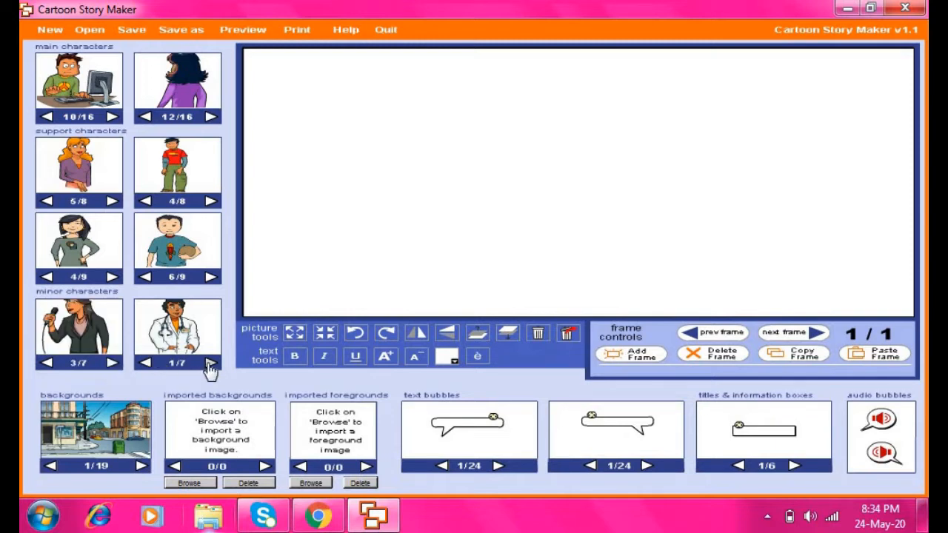
{"action": "left_click", "coordinate": [211, 362]}
{"action": "left_click", "coordinate": [211, 363]}
{"action": "left_click", "coordinate": [211, 363]}
Advance the second minor character to the suited man at a desk (7/7) and close the colour-scheme prompt
{"action": "left_click", "coordinate": [211, 363]}
{"action": "left_click", "coordinate": [211, 363]}
{"action": "left_click", "coordinate": [211, 363]}
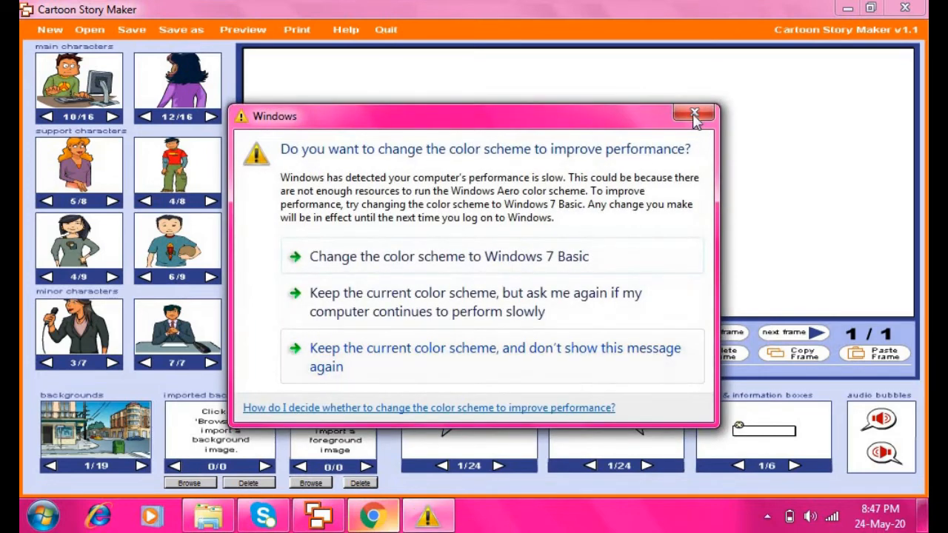
{"action": "left_click", "coordinate": [691, 115]}
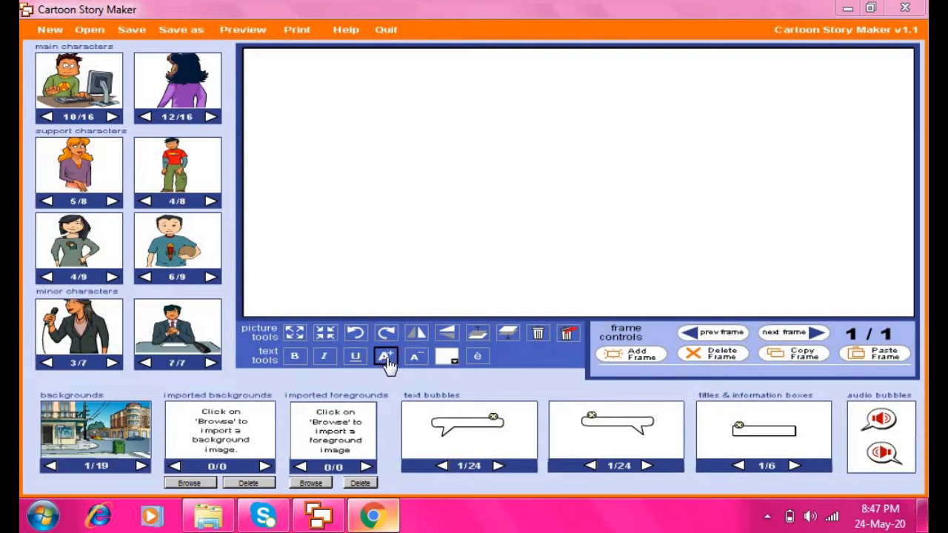
{"action": "left_click", "coordinate": [453, 363]}
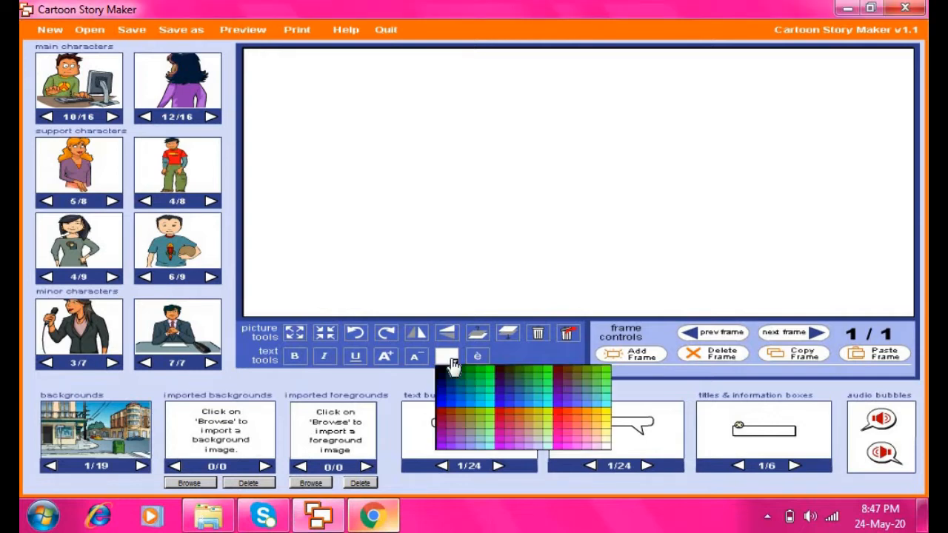
{"action": "left_click", "coordinate": [453, 364]}
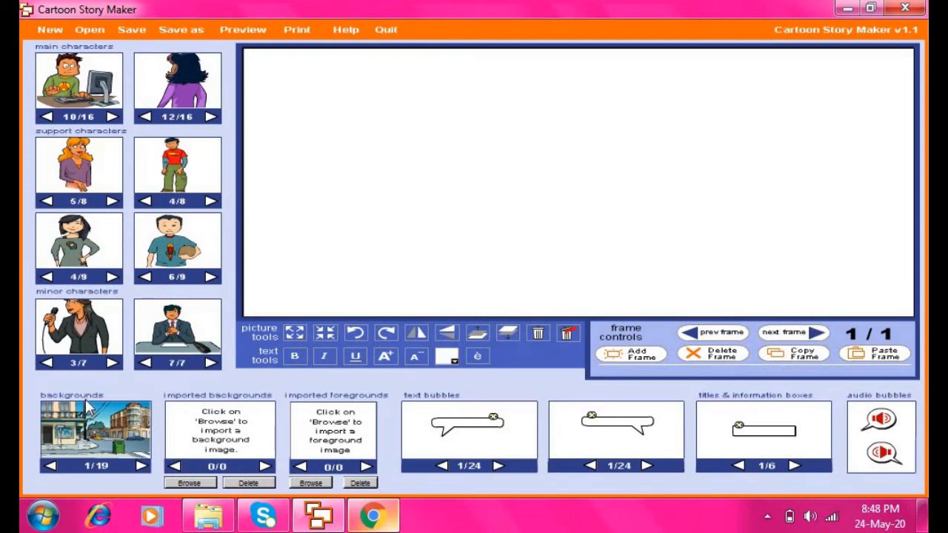
Cycle the backgrounds forward to the station scene, 7/19
{"action": "left_click", "coordinate": [140, 467]}
{"action": "left_click", "coordinate": [140, 466]}
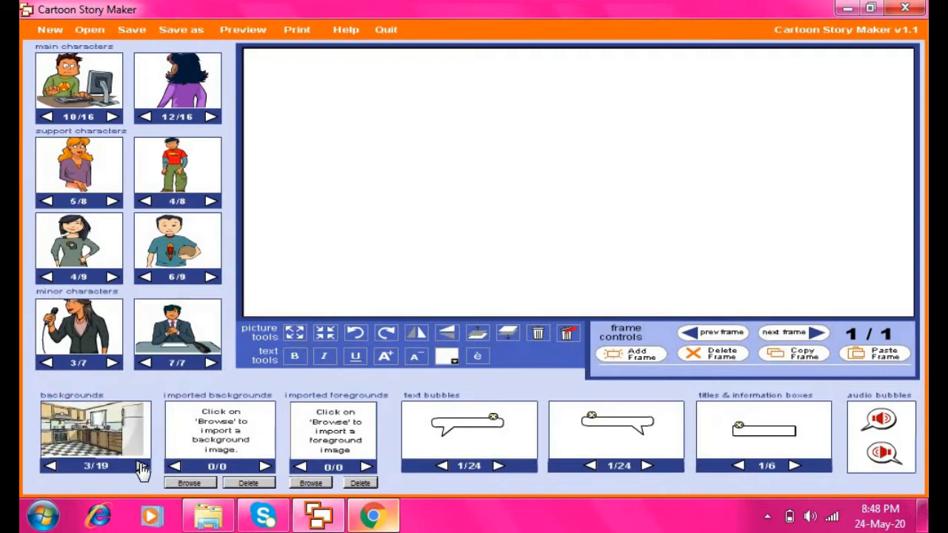
{"action": "left_click", "coordinate": [140, 466]}
{"action": "left_click", "coordinate": [140, 467]}
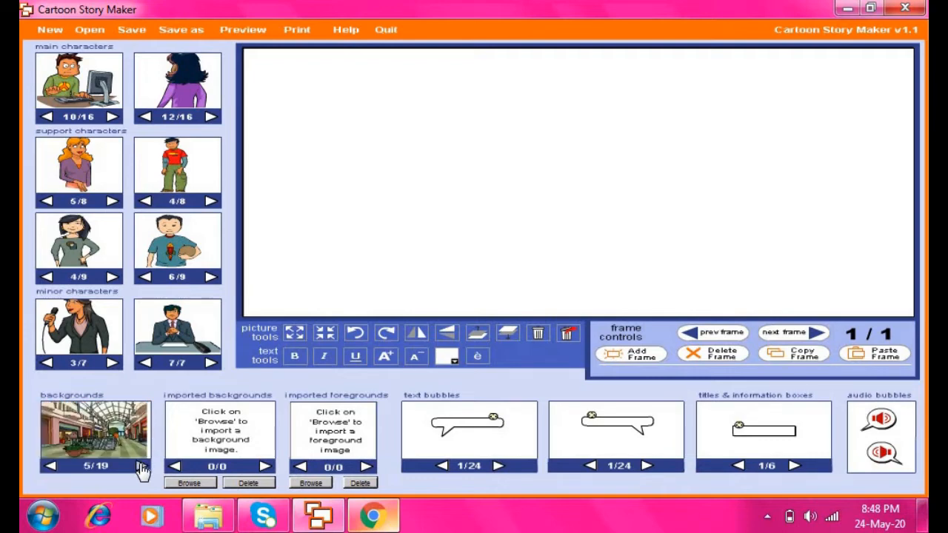
{"action": "left_click", "coordinate": [140, 466]}
{"action": "left_click", "coordinate": [140, 467]}
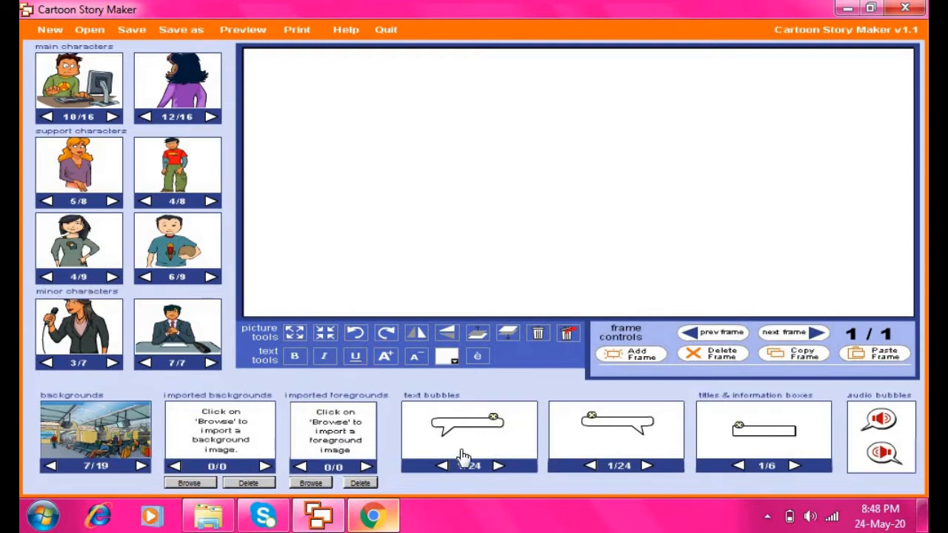
Set the first text bubble to style 12/24, the bubble with a bottom-right tail
{"action": "left_click", "coordinate": [498, 468]}
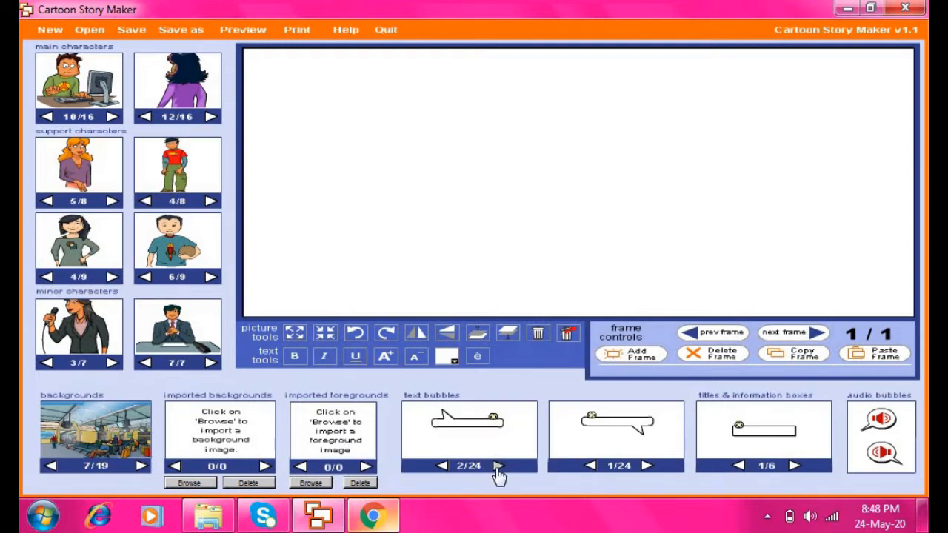
{"action": "left_click", "coordinate": [499, 468]}
{"action": "left_click", "coordinate": [499, 468]}
{"action": "left_click", "coordinate": [499, 468]}
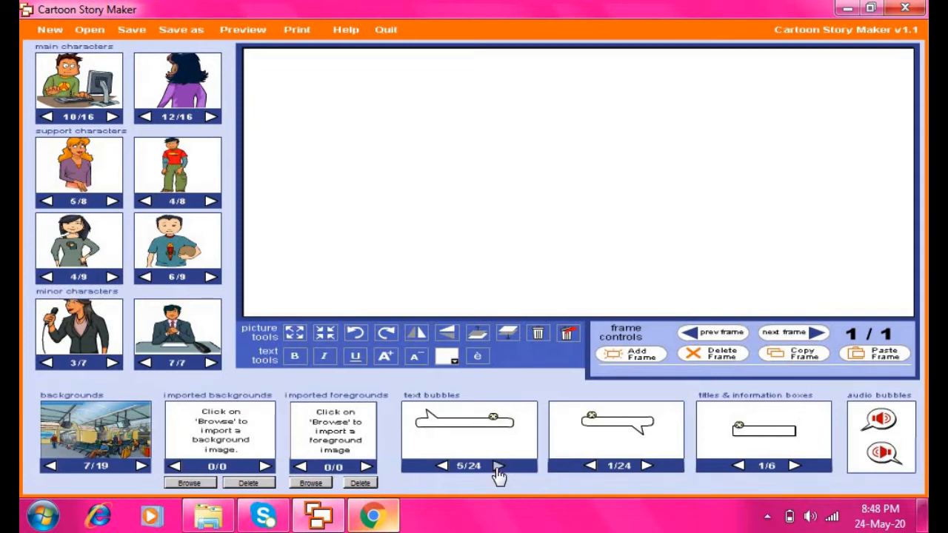
{"action": "left_click", "coordinate": [498, 468]}
{"action": "left_click", "coordinate": [498, 468]}
{"action": "left_click", "coordinate": [498, 468]}
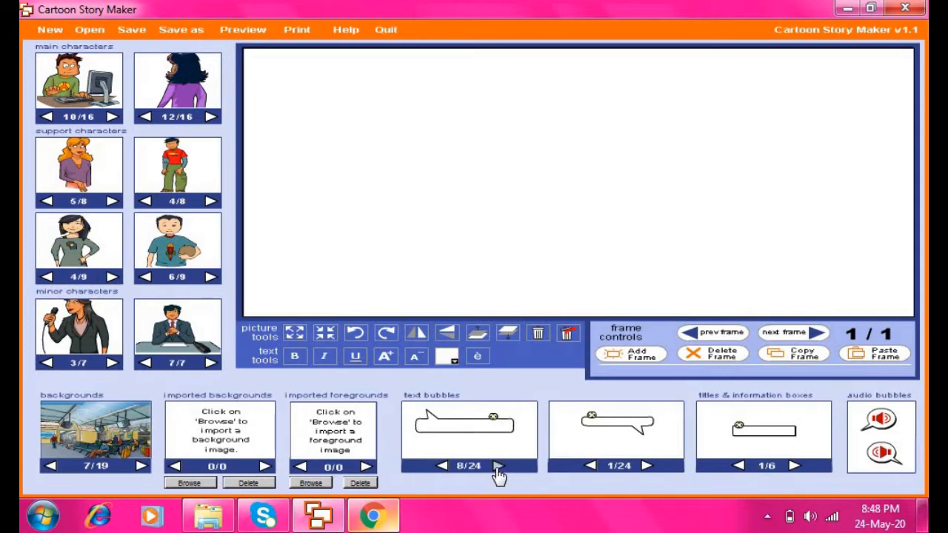
{"action": "left_click", "coordinate": [498, 468]}
{"action": "left_click", "coordinate": [498, 468]}
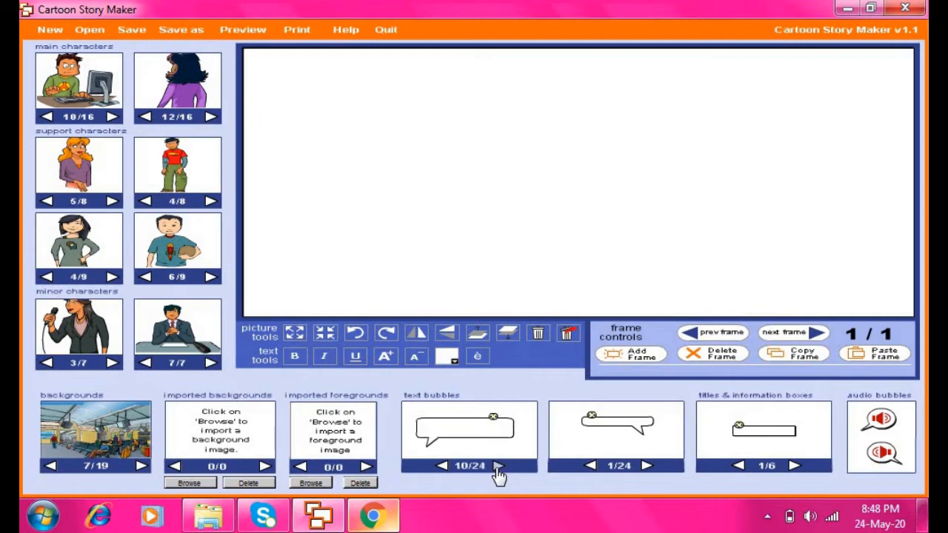
{"action": "left_click", "coordinate": [499, 468]}
{"action": "left_click", "coordinate": [498, 467]}
Set the second text bubble to style 4/24 and close the colour-scheme prompt
{"action": "left_click", "coordinate": [647, 466]}
{"action": "left_click", "coordinate": [646, 467]}
{"action": "left_click", "coordinate": [647, 467]}
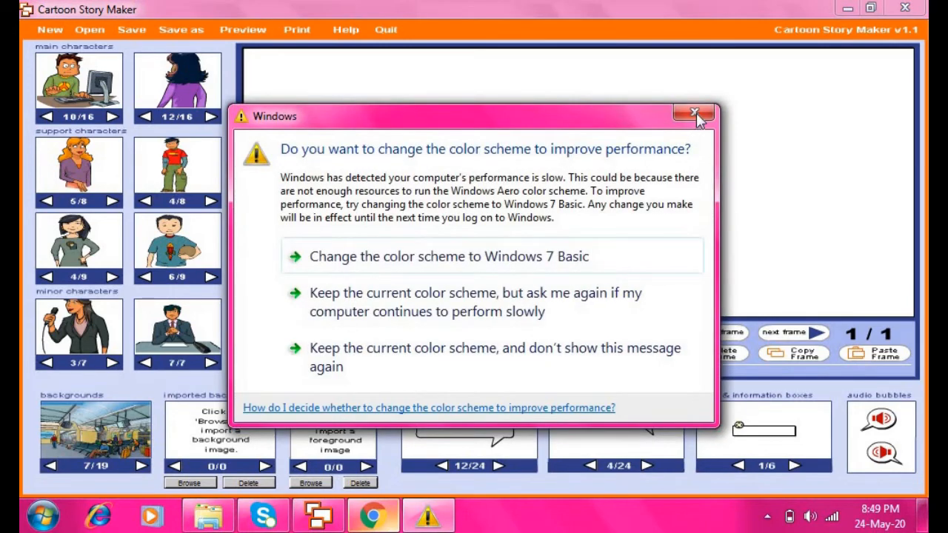
{"action": "left_click", "coordinate": [695, 114]}
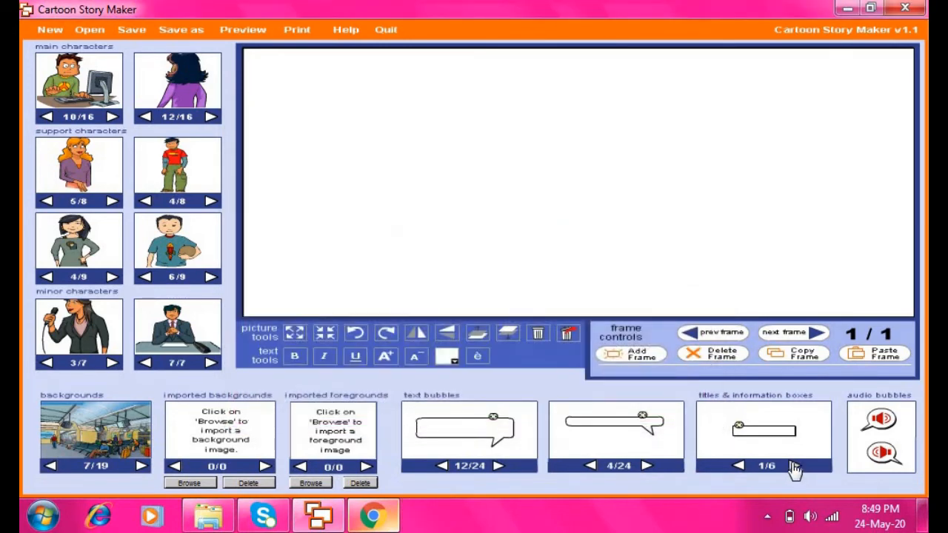
Switch the title and information box to the wider style 5/6
{"action": "left_click", "coordinate": [794, 465]}
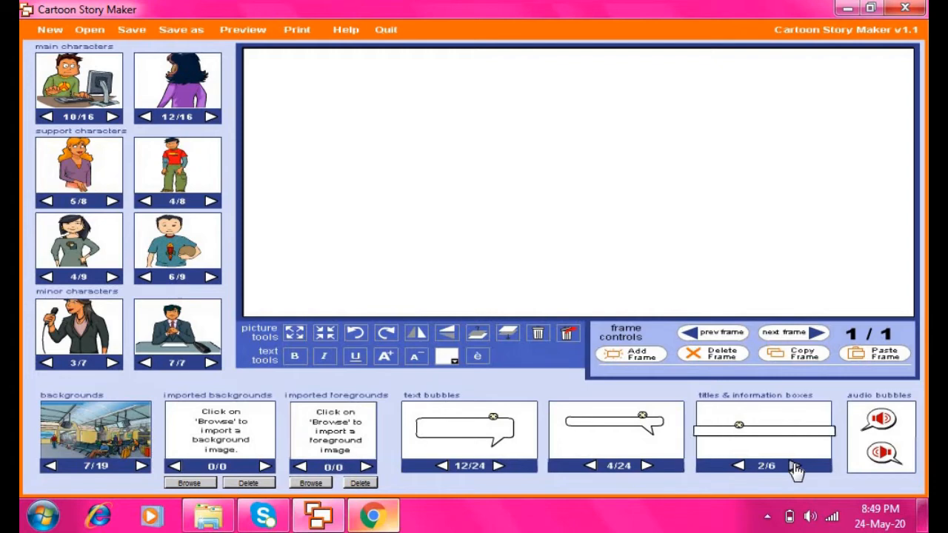
{"action": "left_click", "coordinate": [794, 466]}
{"action": "left_click", "coordinate": [794, 466]}
{"action": "left_click", "coordinate": [794, 466]}
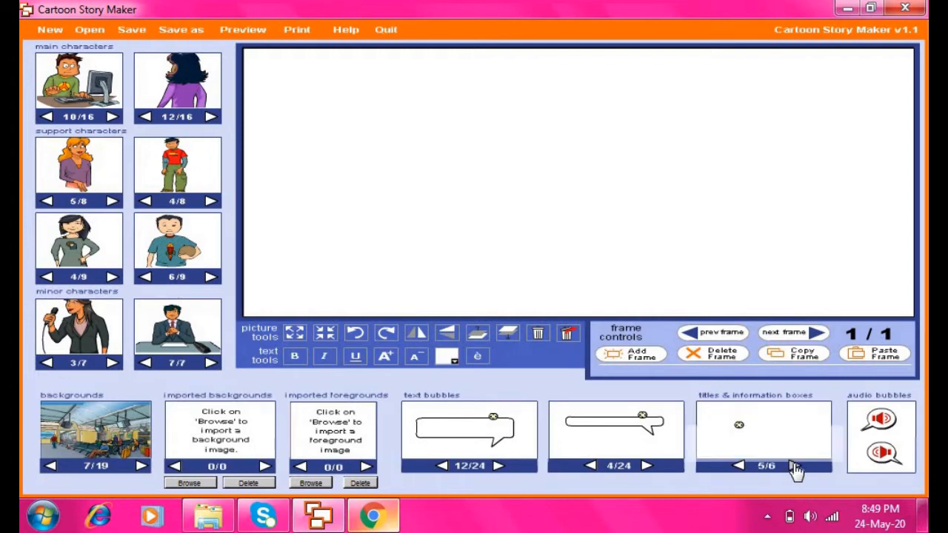
{"action": "left_click", "coordinate": [794, 466]}
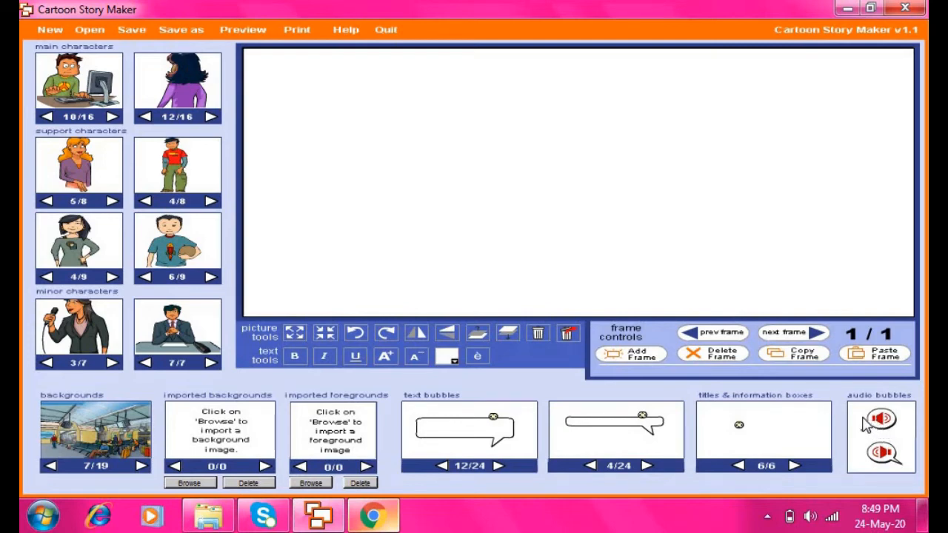
{"action": "left_click", "coordinate": [904, 405]}
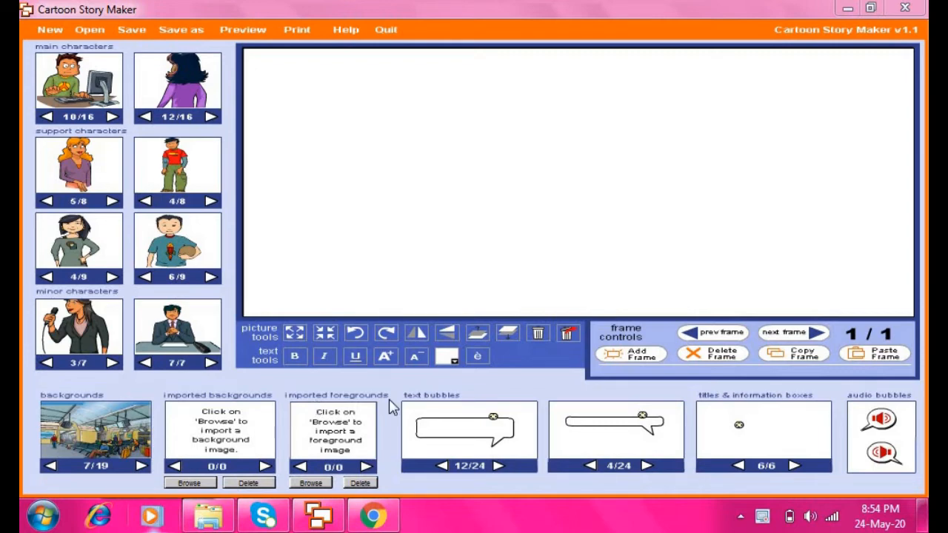
{"action": "left_click", "coordinate": [383, 520]}
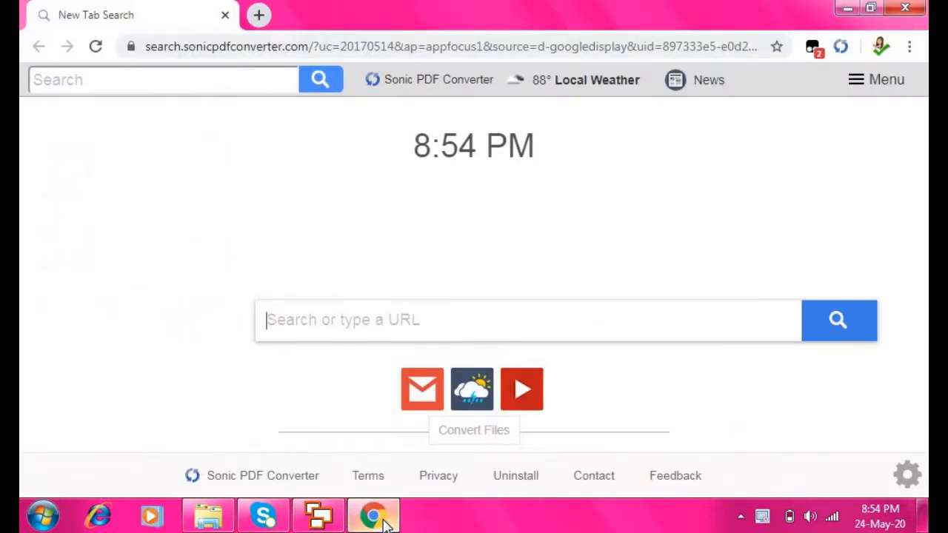
{"action": "left_click", "coordinate": [313, 46]}
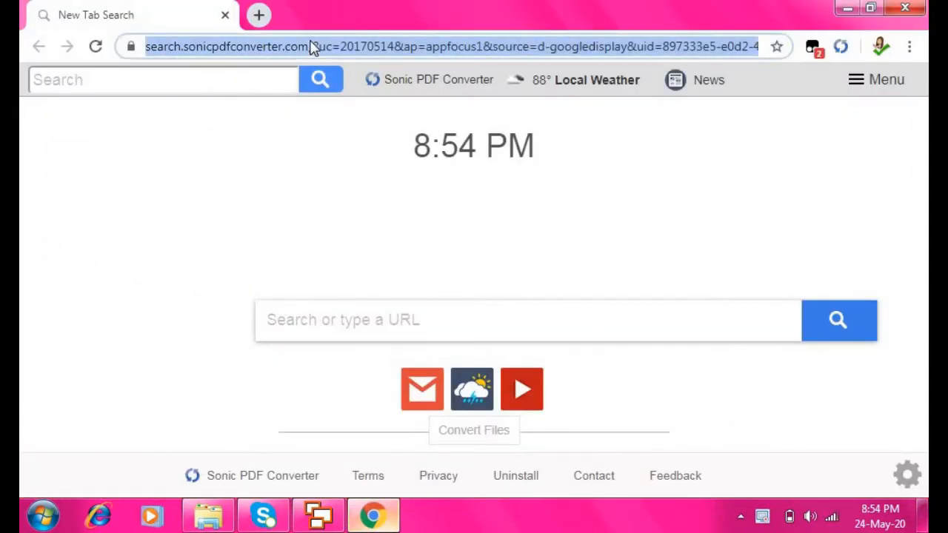
{"action": "type", "text": "htp"}
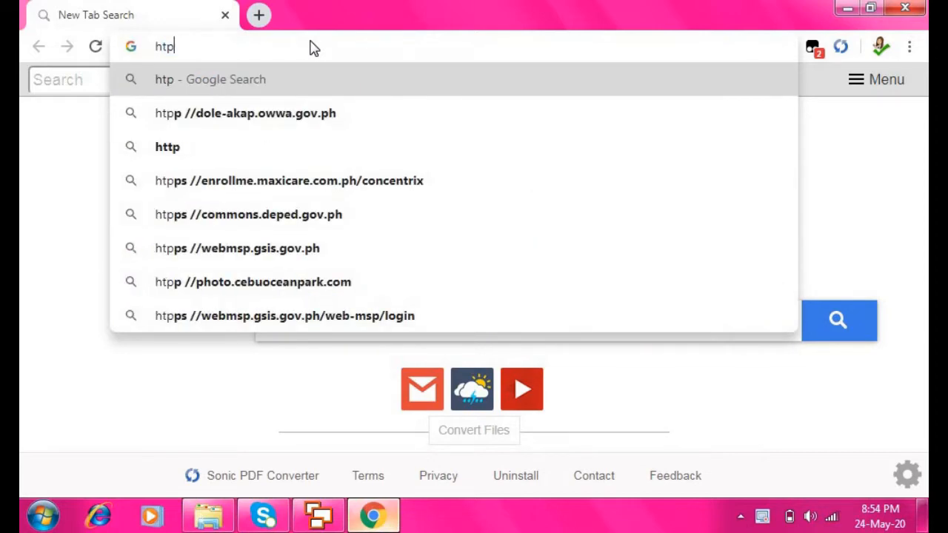
{"action": "key", "text": "BackSpace"}
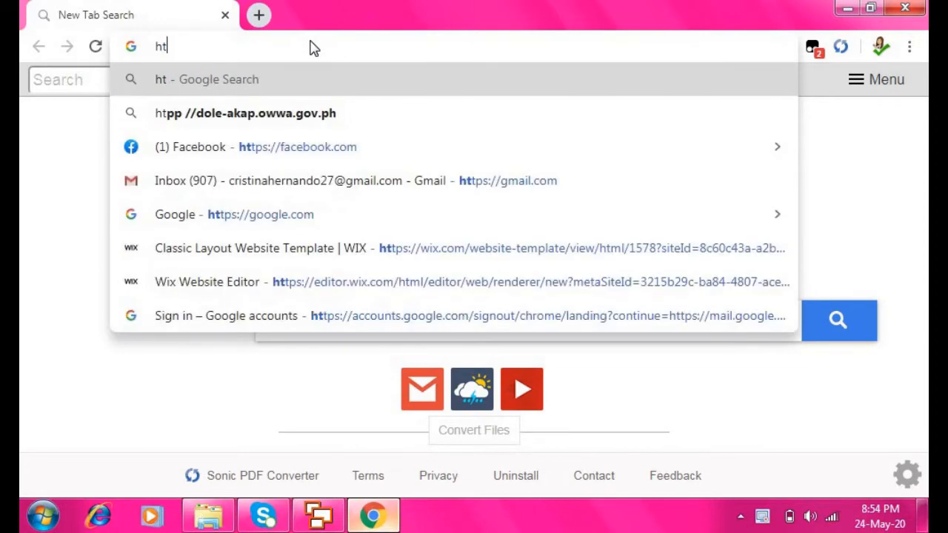
{"action": "type", "text": "tps://"}
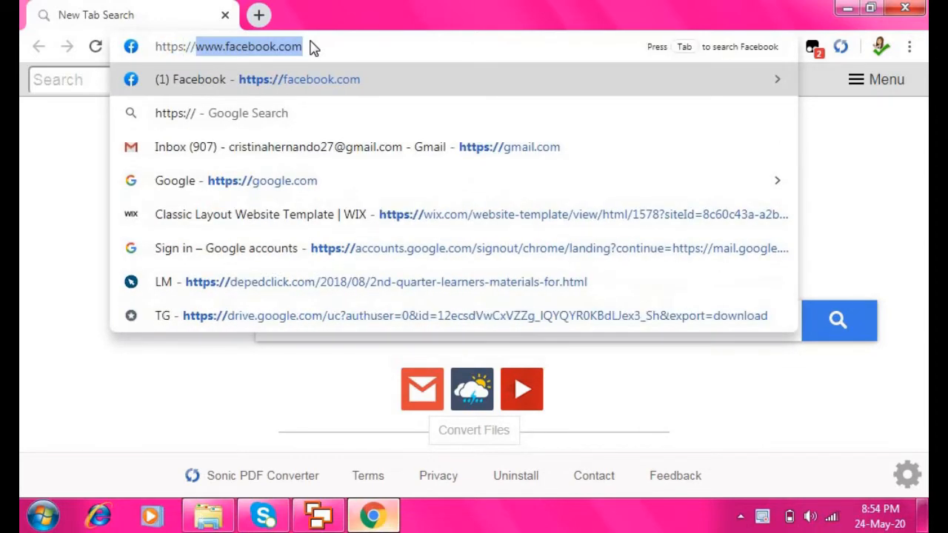
{"action": "type", "text": "supa"}
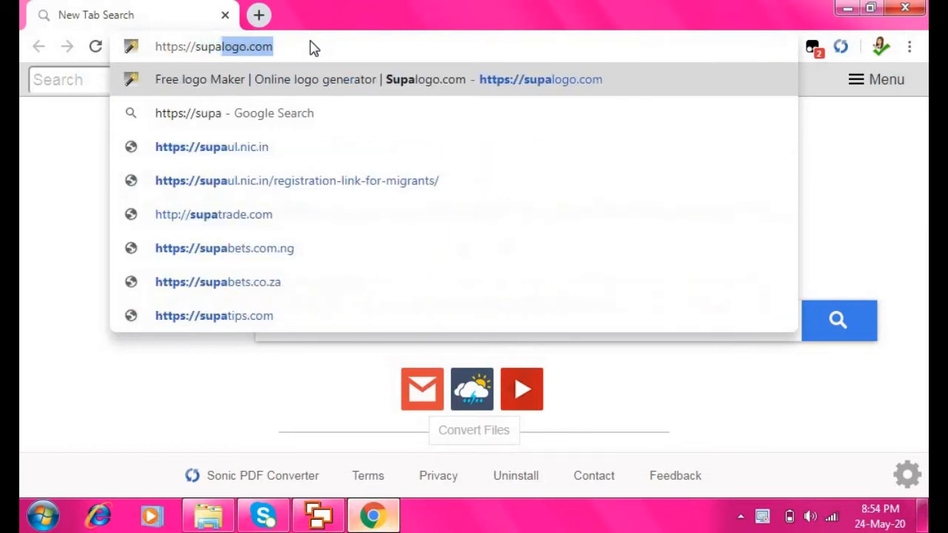
{"action": "type", "text": "logo."}
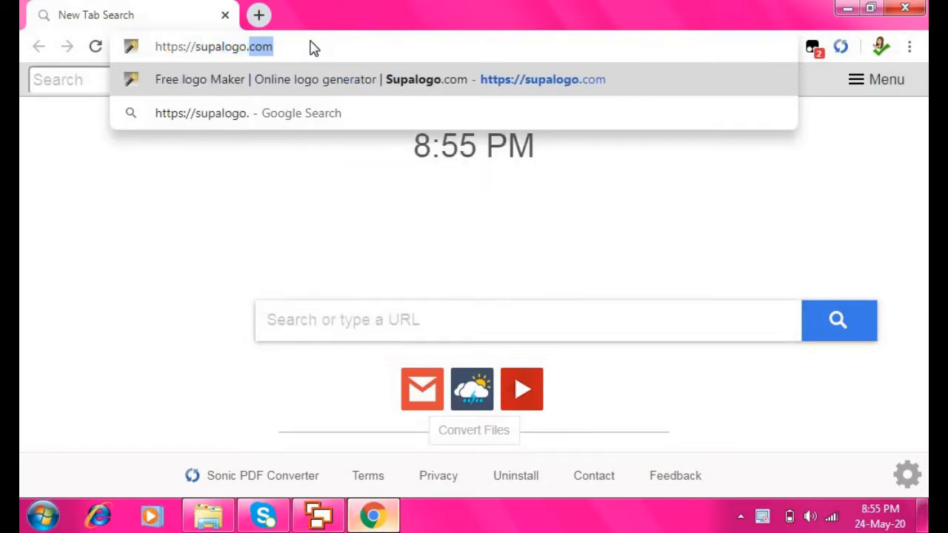
{"action": "type", "text": "com"}
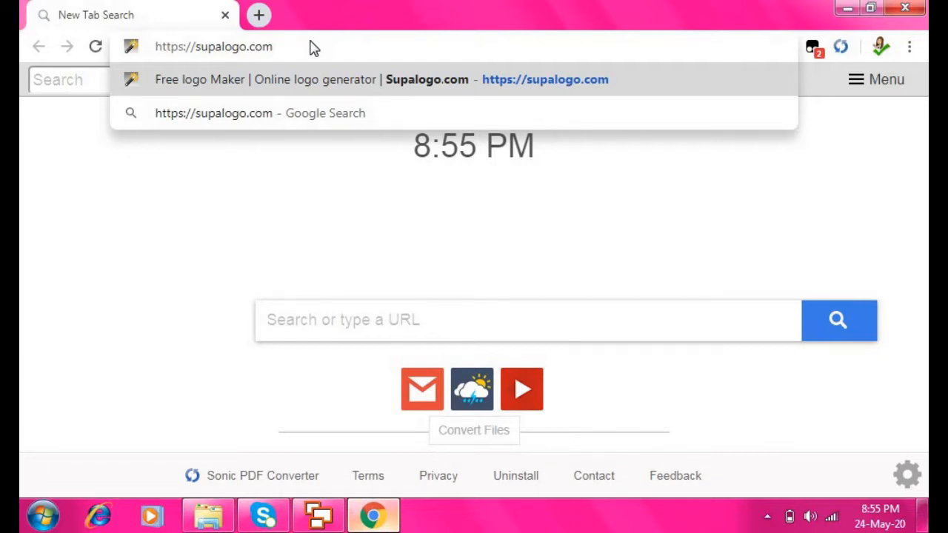
{"action": "key", "text": "Return"}
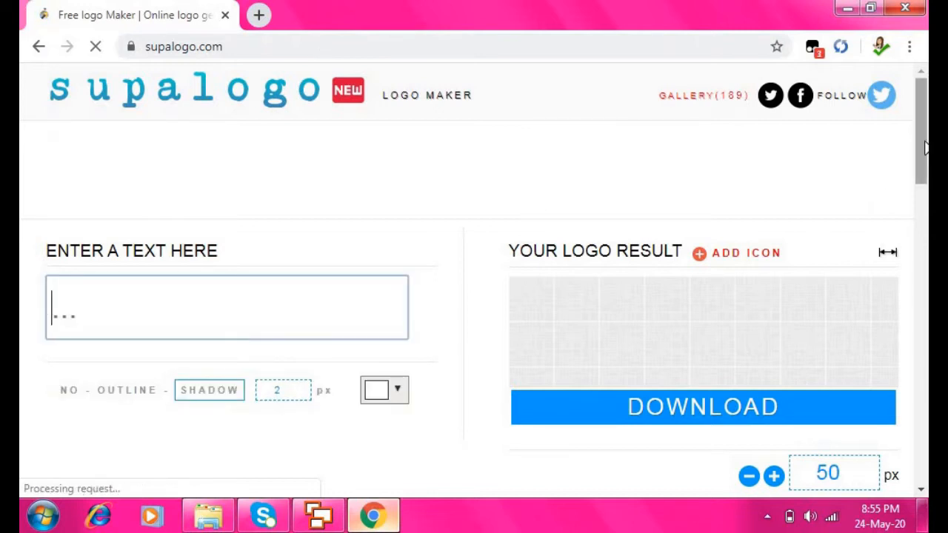
Scroll down Supalogo's design list and pick the Joyful logo design
{"action": "left_click_drag", "start_coordinate": [924, 150], "coordinate": [926, 104]}
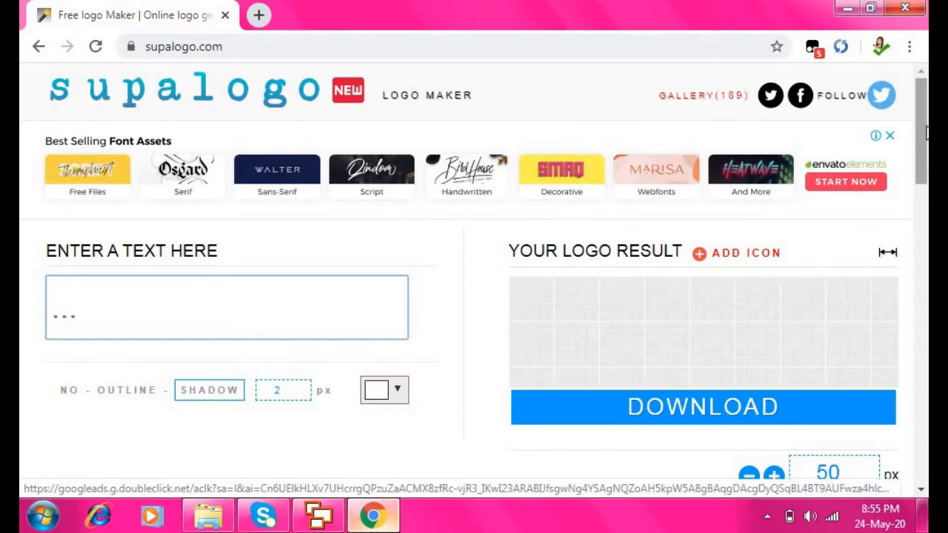
{"action": "left_click_drag", "start_coordinate": [922, 127], "coordinate": [926, 329]}
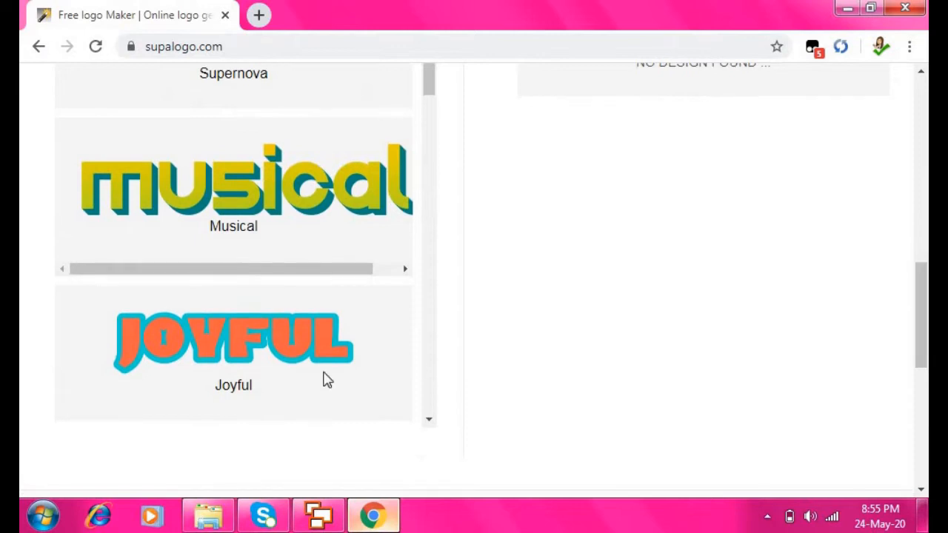
{"action": "left_click", "coordinate": [268, 358]}
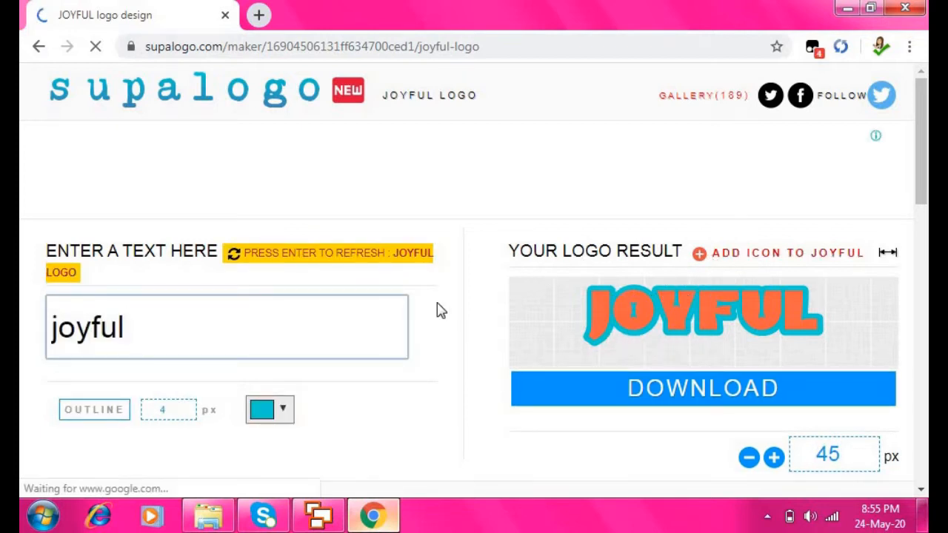
Replace 'joyful' with the teacher's full classroom title, abbreviating 'Teacher' to 'Tr.'
{"action": "left_click_drag", "start_coordinate": [138, 335], "coordinate": [53, 327]}
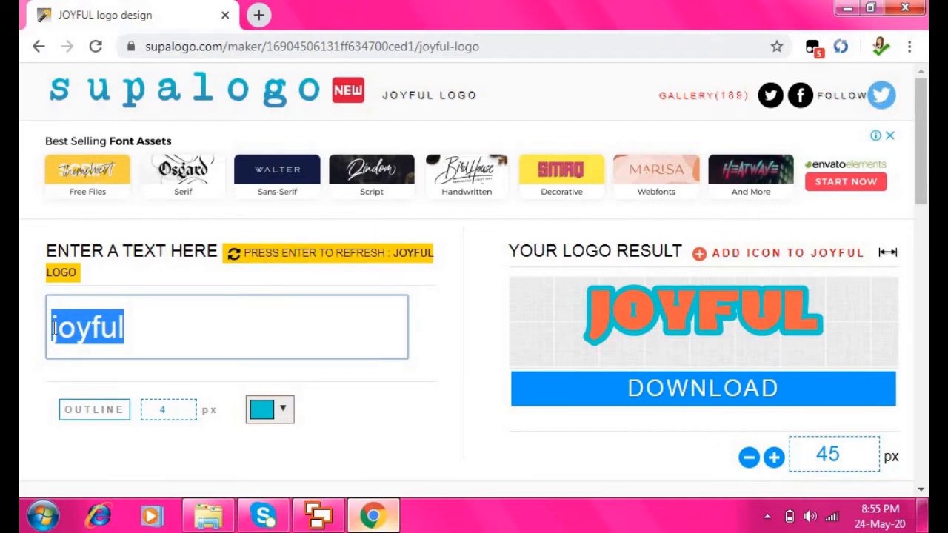
{"action": "type", "text": "Te"}
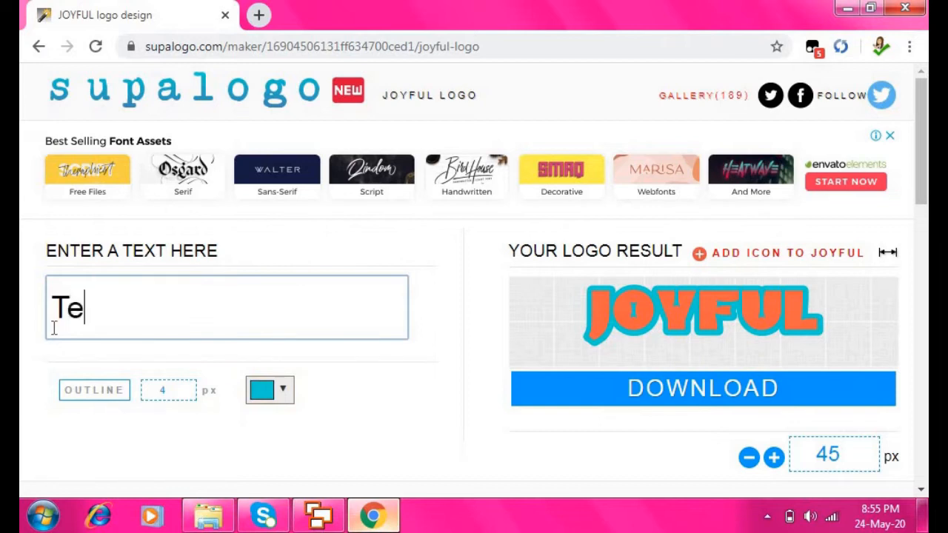
{"action": "type", "text": "ac"}
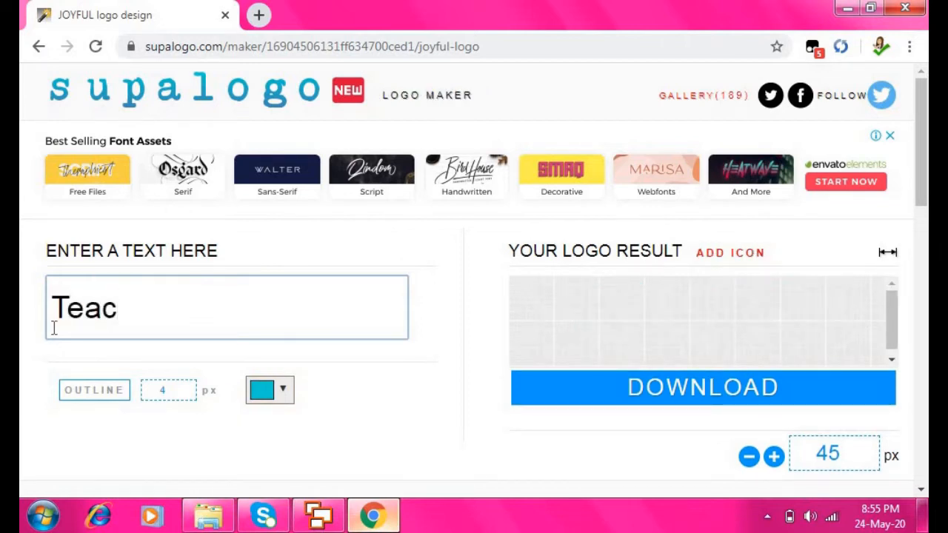
{"action": "type", "text": "her Kris"}
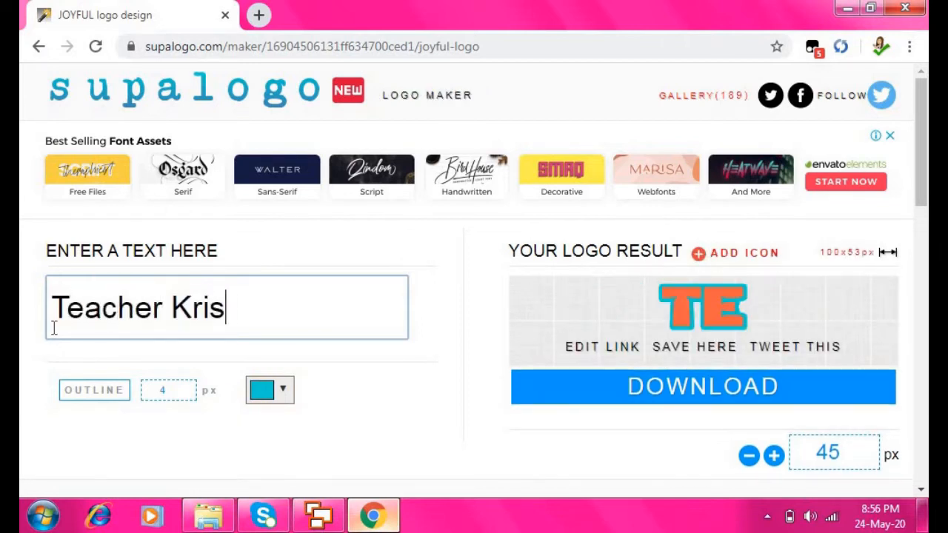
{"action": "type", "text": "tinna's"}
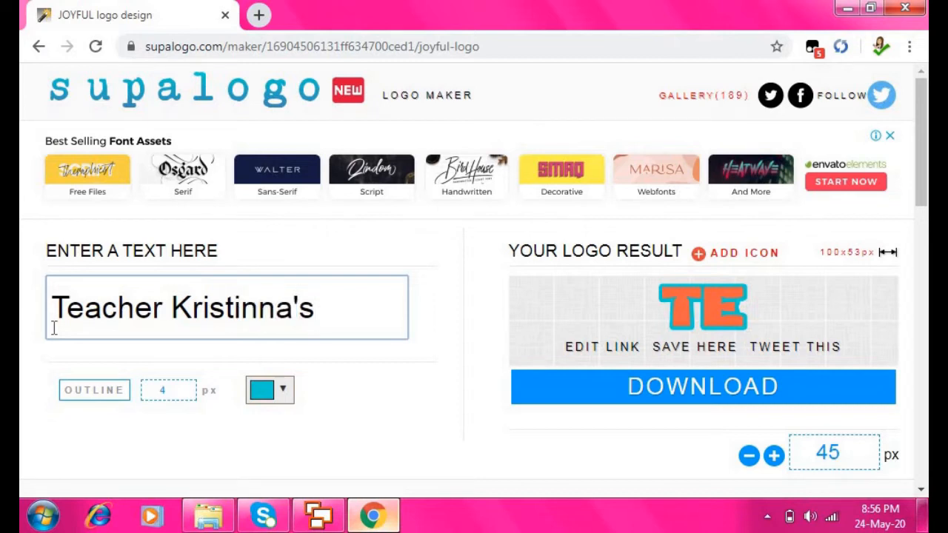
{"action": "type", "text": " Class"}
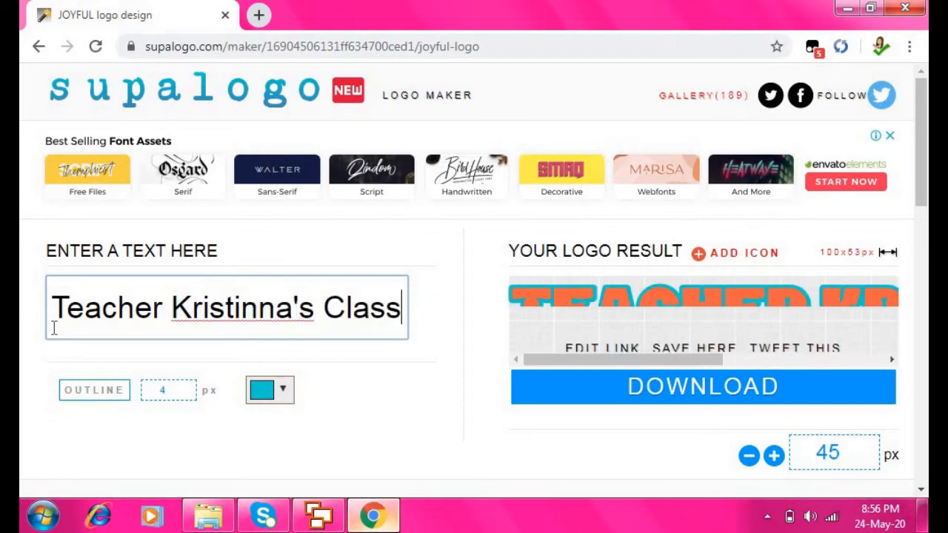
{"action": "type", "text": "room"}
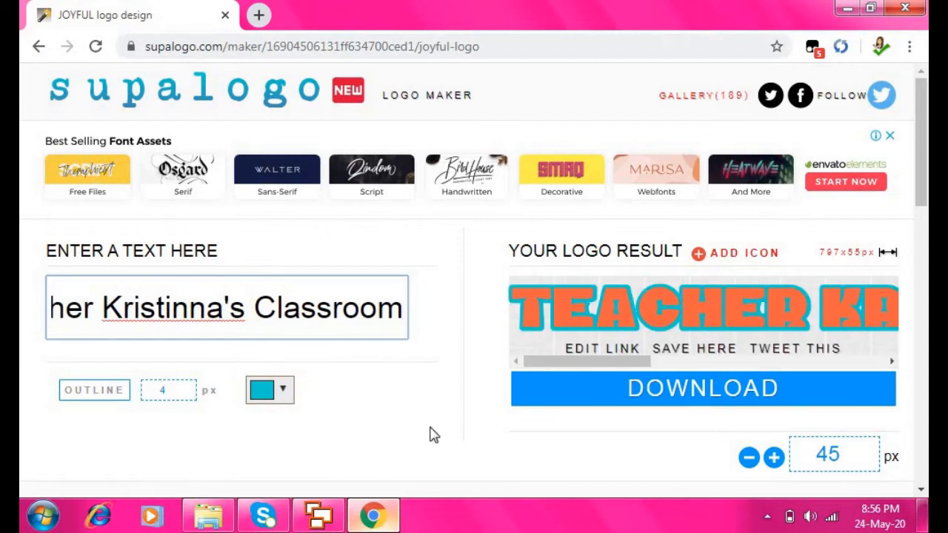
{"action": "left_click_drag", "start_coordinate": [640, 360], "coordinate": [534, 376]}
{"action": "left_click_drag", "start_coordinate": [94, 313], "coordinate": [22, 310]}
{"action": "type", "text": "Tr"}
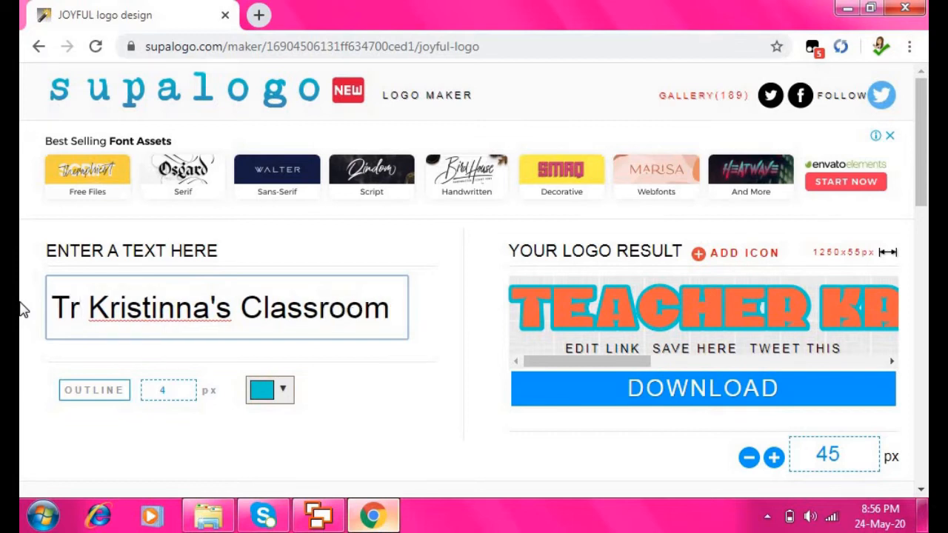
{"action": "type", "text": "."}
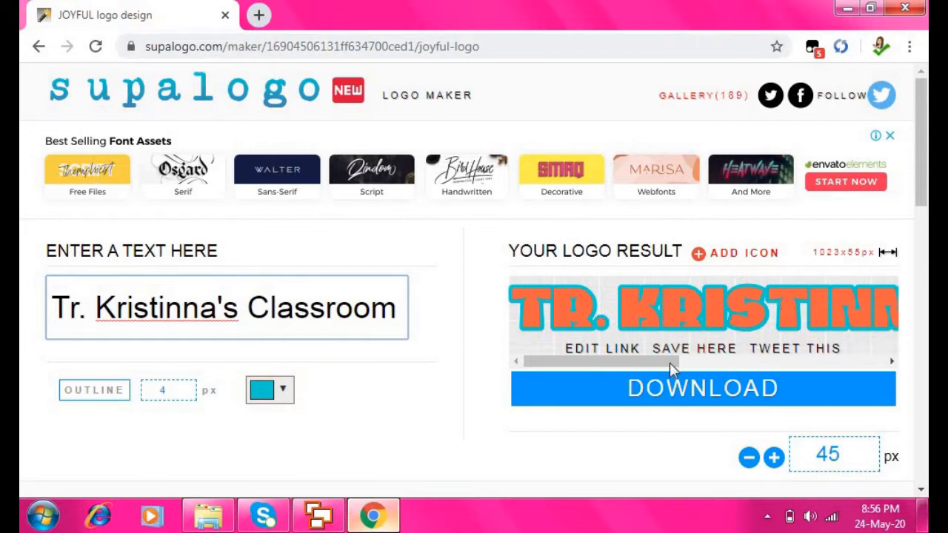
{"action": "left_click_drag", "start_coordinate": [669, 362], "coordinate": [152, 305]}
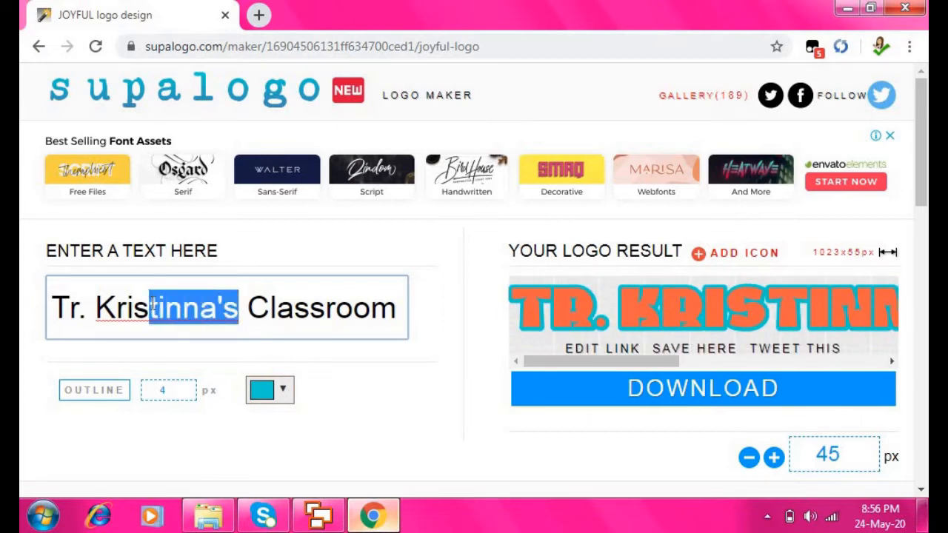
Trim the teacher's name to end with an apostrophe and shorten 'Classroom' to 'Class'
{"action": "key", "text": "BackSpace"}
{"action": "type", "text": "'"}
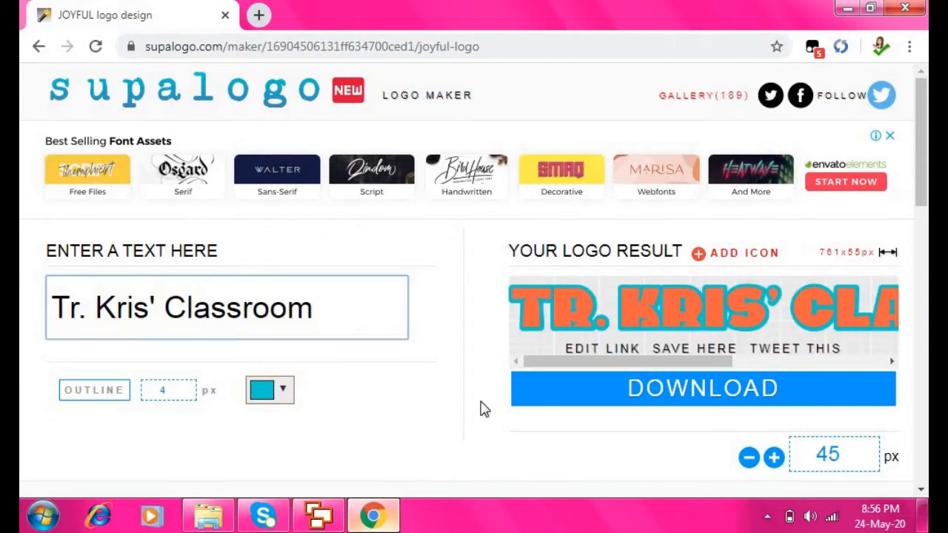
{"action": "left_click_drag", "start_coordinate": [620, 362], "coordinate": [513, 389]}
{"action": "left_click", "coordinate": [317, 309]}
{"action": "left_click_drag", "start_coordinate": [317, 310], "coordinate": [246, 311]}
{"action": "key", "text": "BackSpace"}
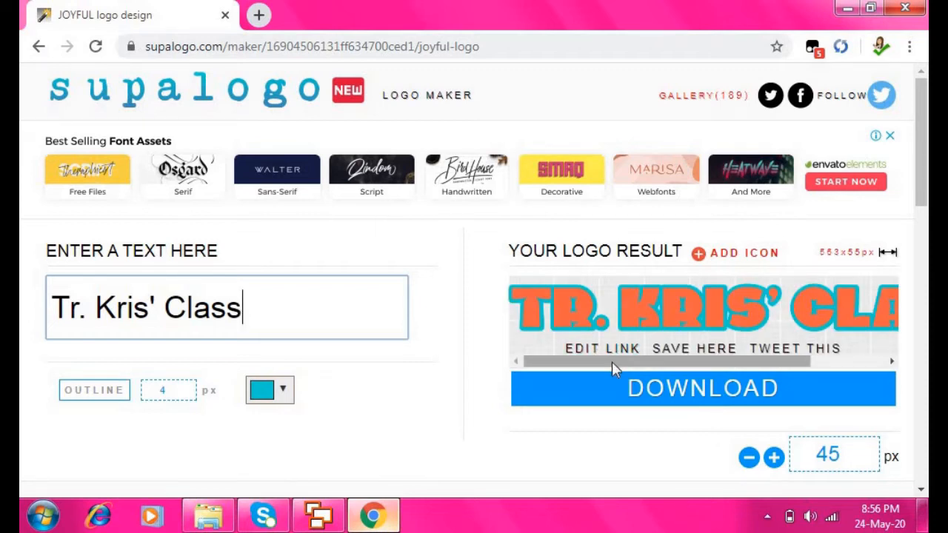
{"action": "left_click_drag", "start_coordinate": [614, 363], "coordinate": [550, 393]}
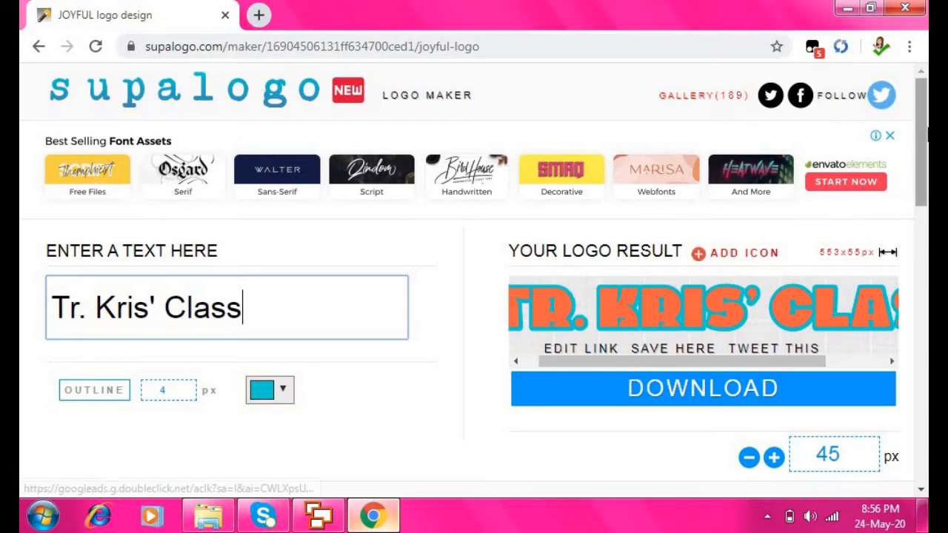
Download the finished class logo as f1YX7F.png and close the Support Supalogo popup
{"action": "scroll", "coordinate": [925, 170], "scroll_direction": "down", "scroll_amount": 1}
{"action": "scroll", "coordinate": [925, 170], "scroll_direction": "down", "scroll_amount": 3}
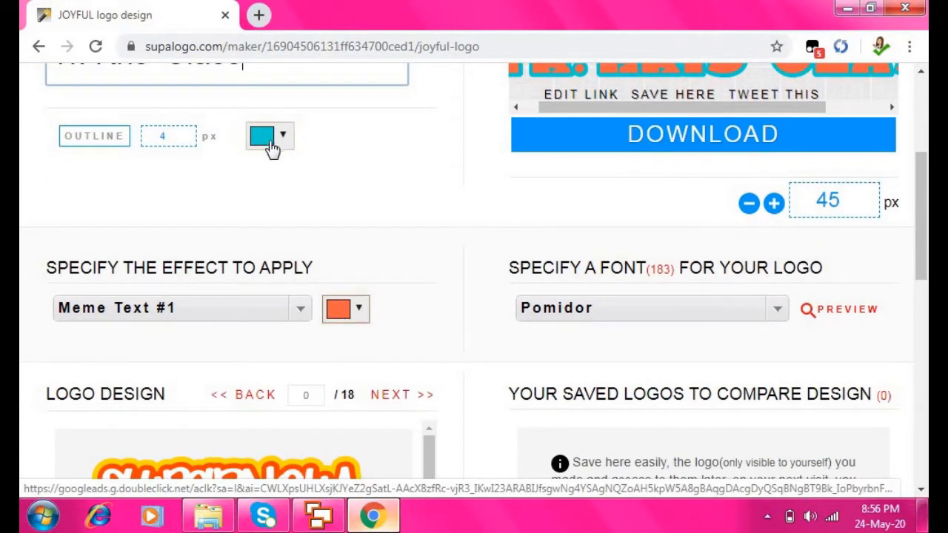
{"action": "scroll", "coordinate": [776, 343], "scroll_direction": "up", "scroll_amount": 2}
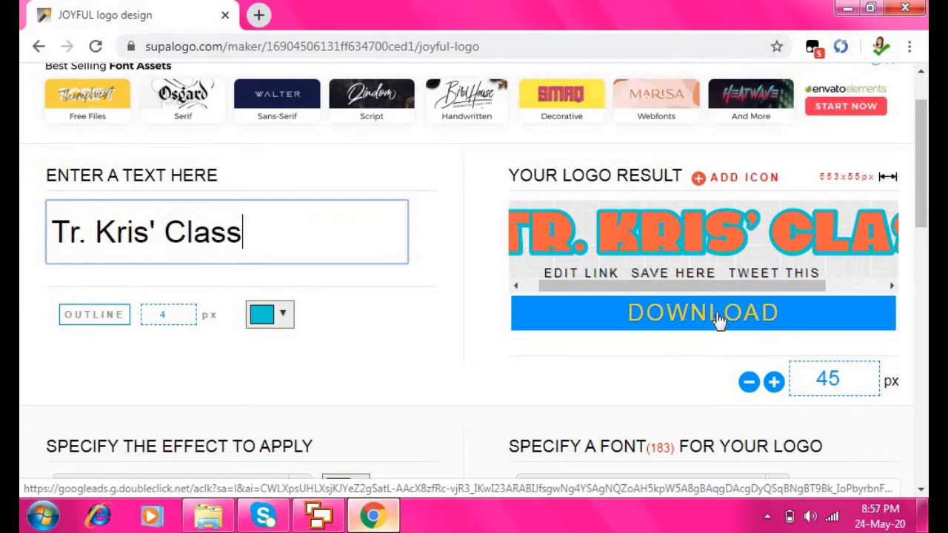
{"action": "left_click", "coordinate": [718, 318]}
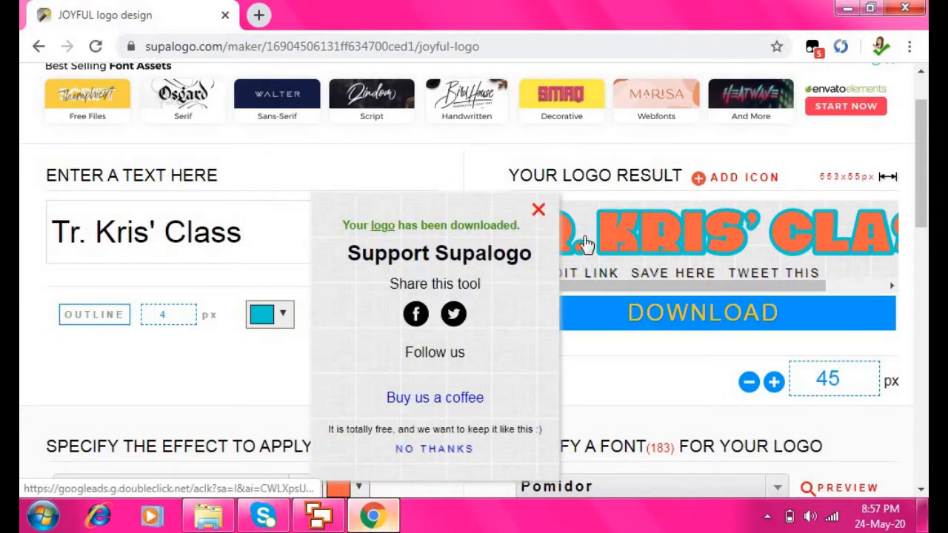
{"action": "left_click", "coordinate": [538, 211]}
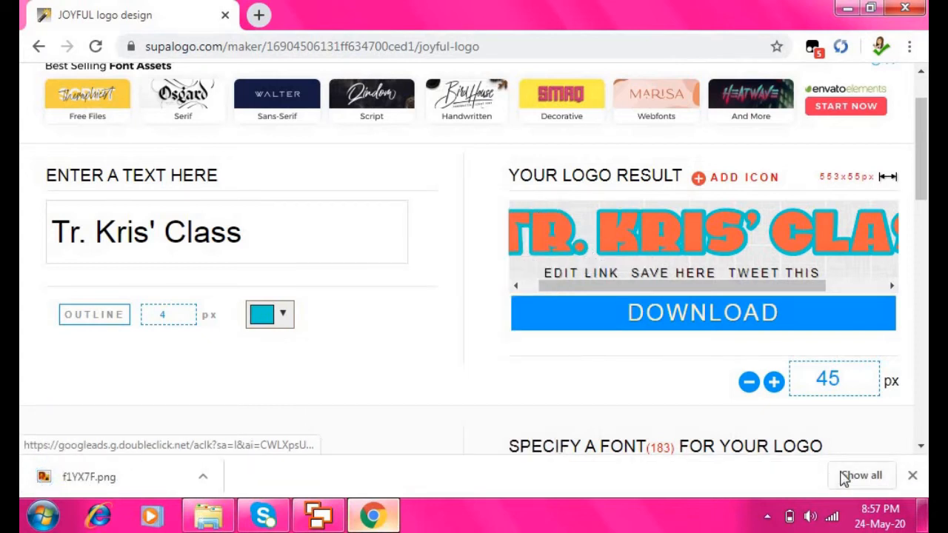
Show f1YX7F.png in its Downloads folder, then minimize Explorer and Chrome back to Cartoon Story Maker
{"action": "left_click", "coordinate": [860, 476]}
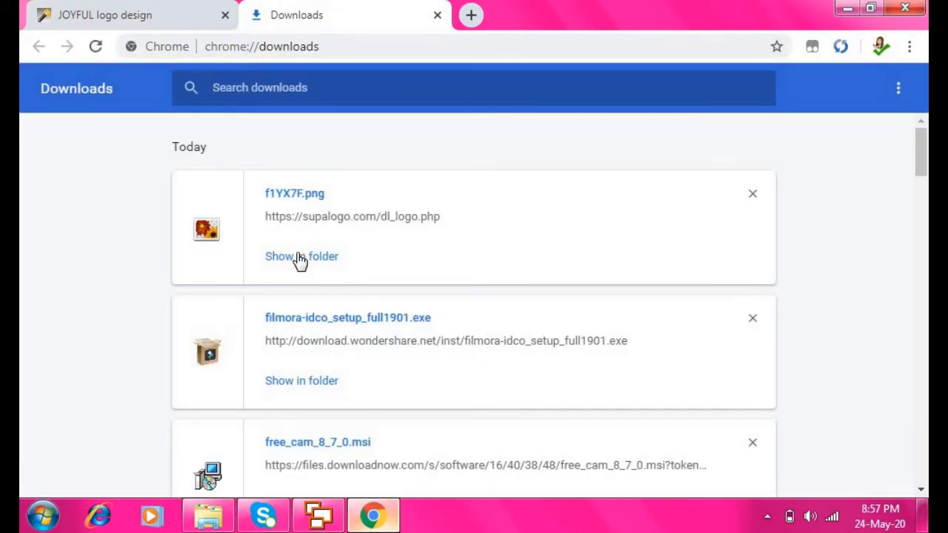
{"action": "left_click", "coordinate": [300, 258]}
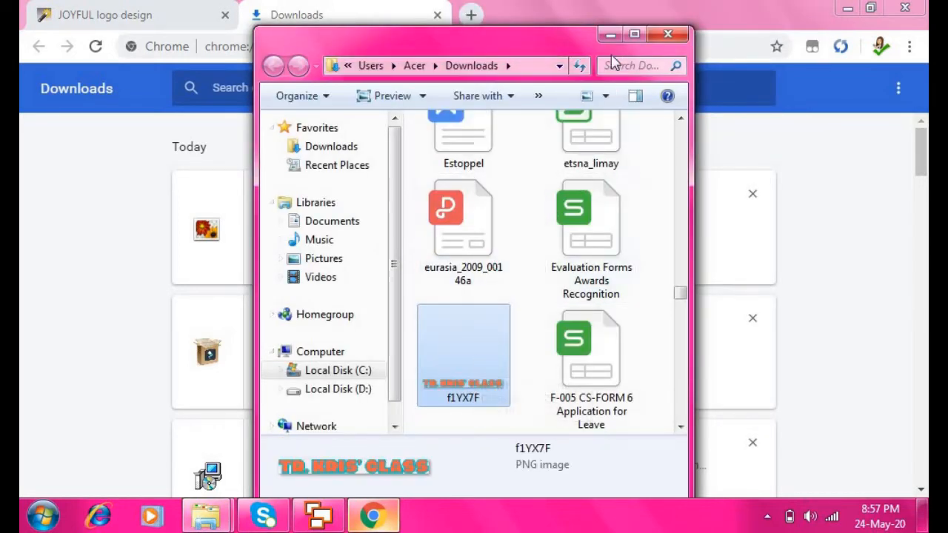
{"action": "left_click", "coordinate": [606, 36]}
{"action": "left_click", "coordinate": [847, 7]}
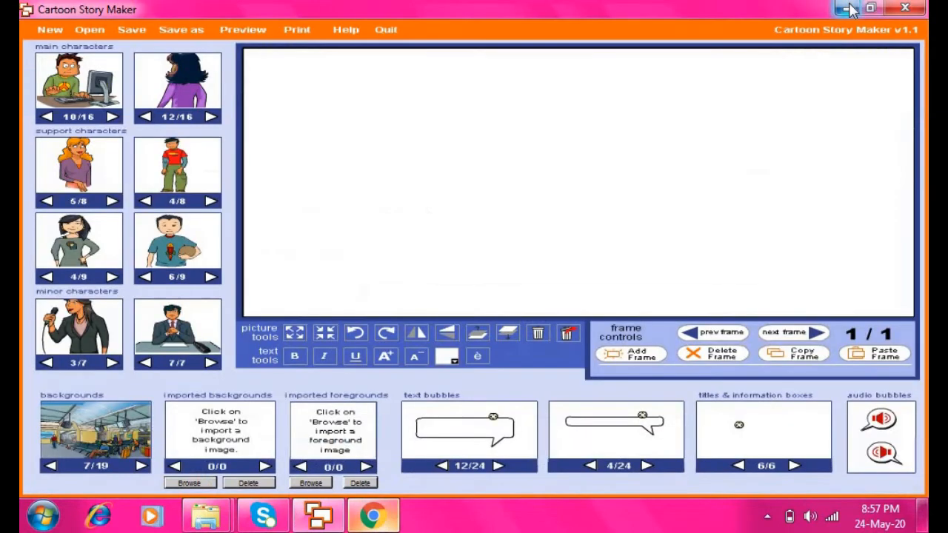
{"action": "left_click", "coordinate": [848, 8]}
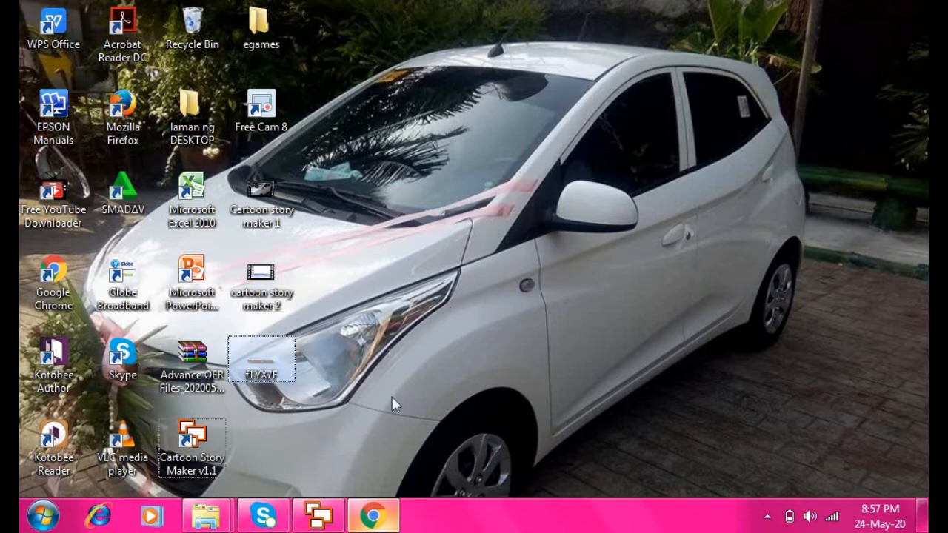
{"action": "left_click", "coordinate": [331, 517]}
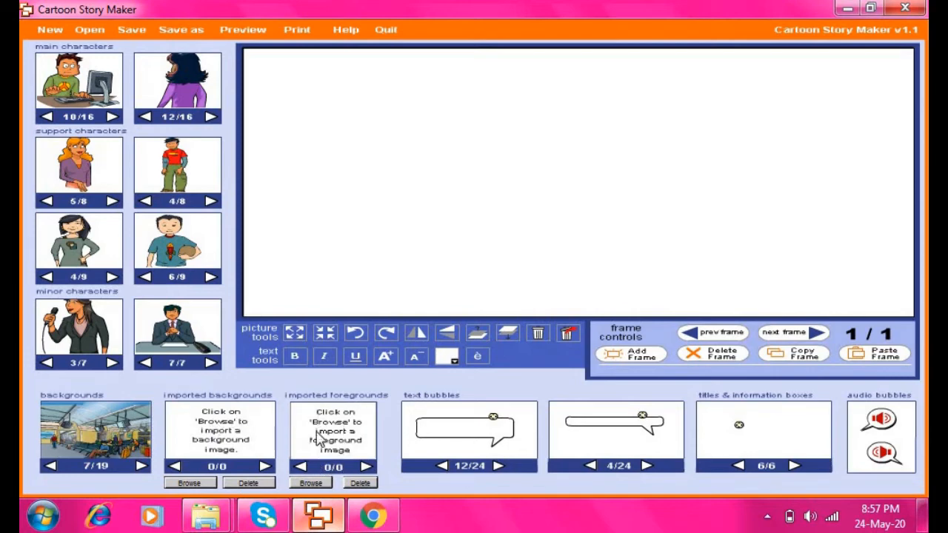
Import f1YX7F from the Desktop into the imported foregrounds, giving 1/1
{"action": "left_click", "coordinate": [311, 483]}
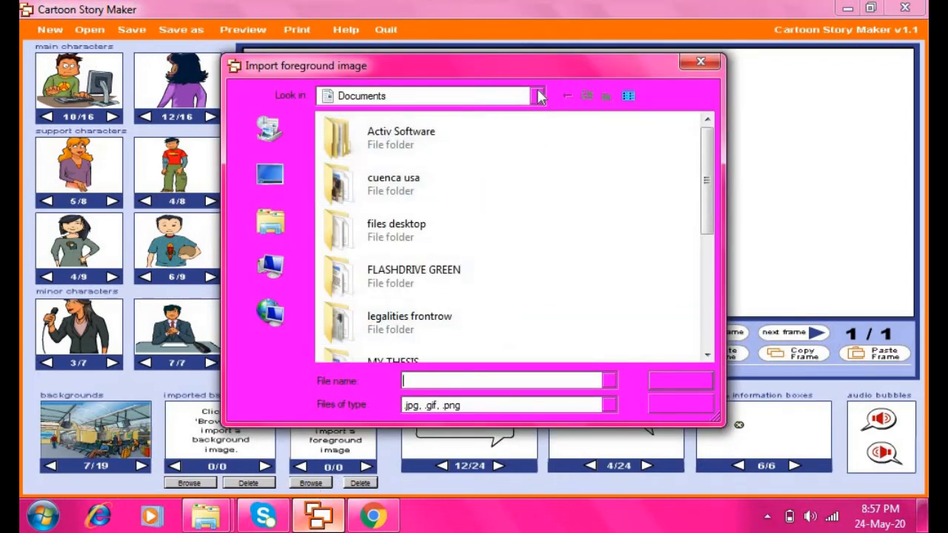
{"action": "left_click", "coordinate": [539, 97]}
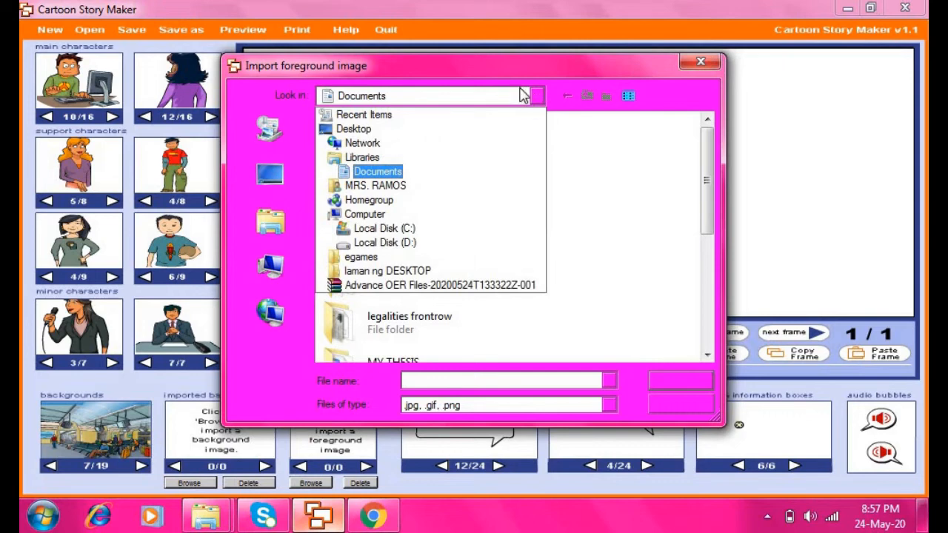
{"action": "left_click", "coordinate": [355, 128]}
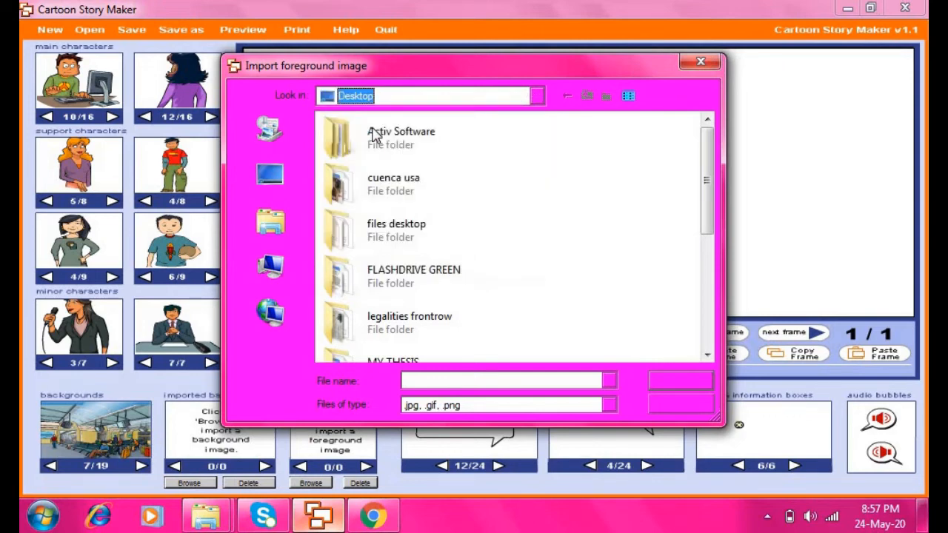
{"action": "left_click_drag", "start_coordinate": [707, 151], "coordinate": [716, 339]}
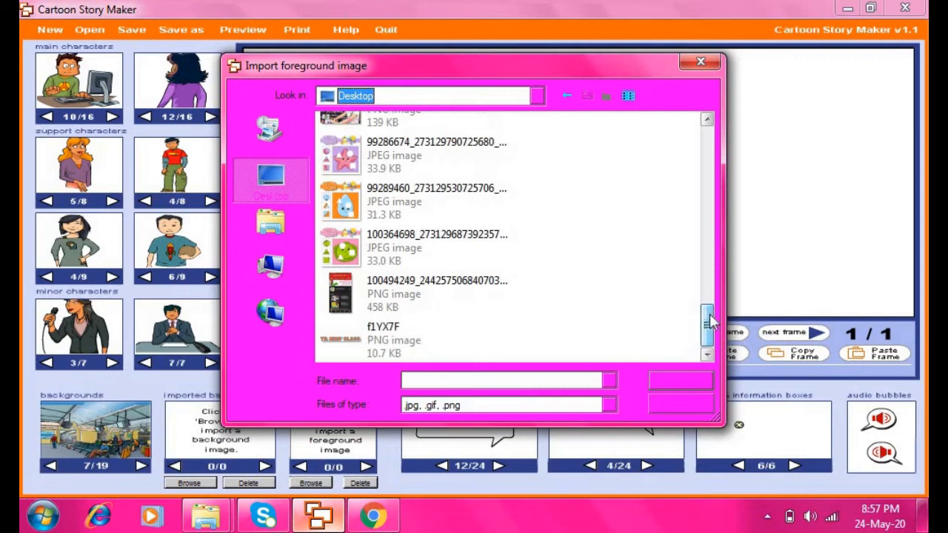
{"action": "left_click", "coordinate": [376, 347]}
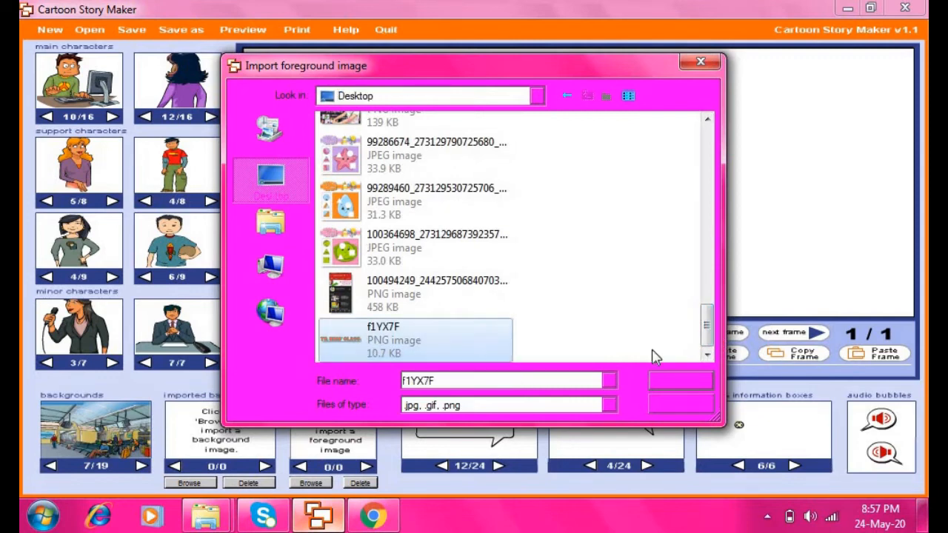
{"action": "left_click", "coordinate": [696, 385]}
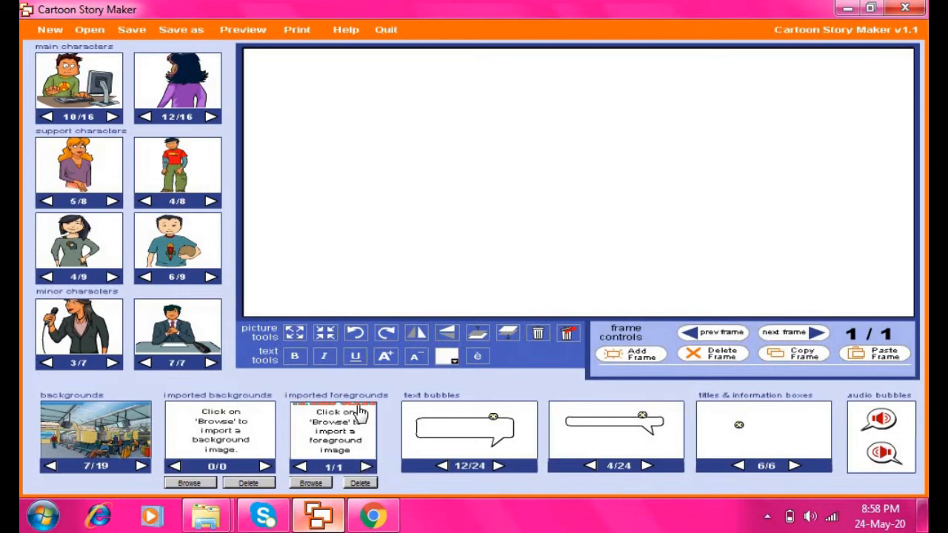
Drag the imported logo onto frame 1 and center the TR. KRIS' CLASS banner
{"action": "left_click_drag", "start_coordinate": [358, 412], "coordinate": [401, 165]}
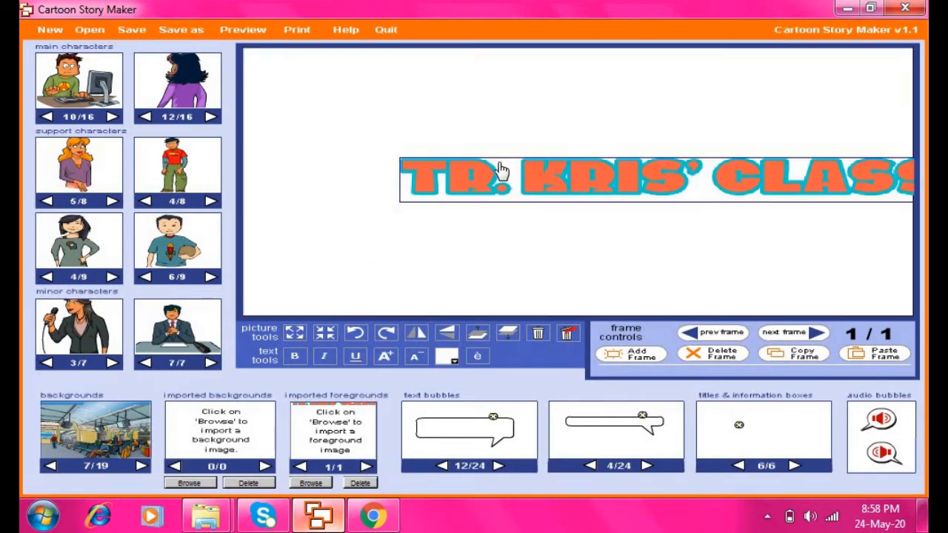
{"action": "left_click_drag", "start_coordinate": [511, 172], "coordinate": [426, 176]}
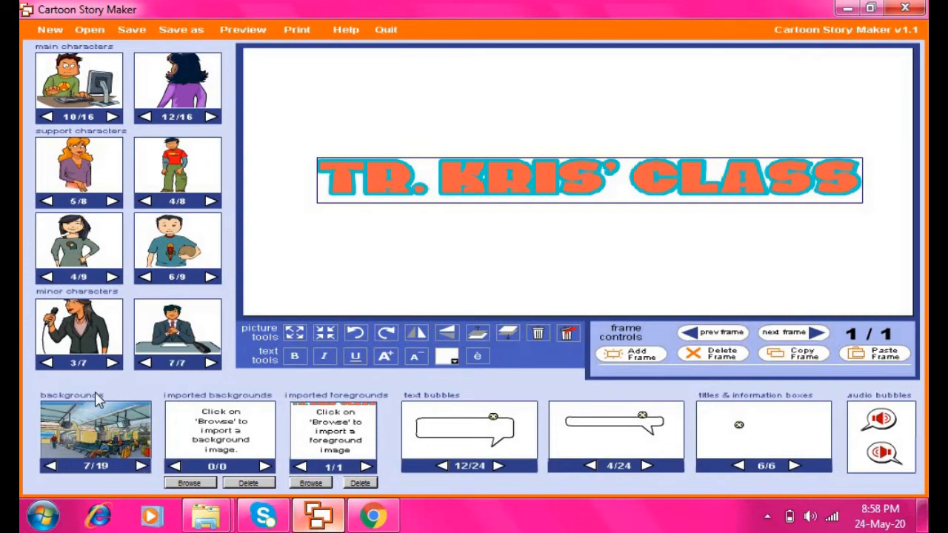
Step the backgrounds to 19/19, plain black, and apply it to the title frame
{"action": "left_click", "coordinate": [141, 467]}
{"action": "left_click", "coordinate": [140, 466]}
{"action": "left_click", "coordinate": [140, 467]}
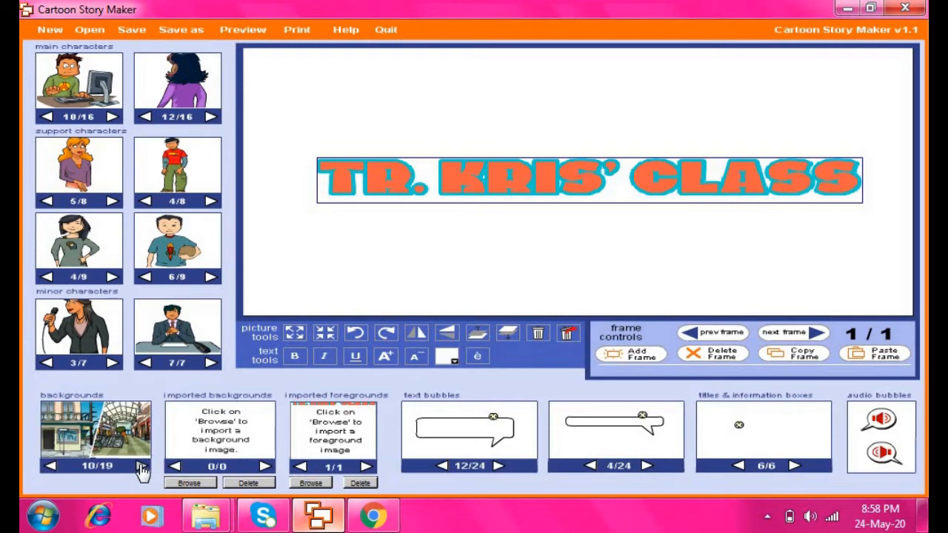
{"action": "left_click", "coordinate": [140, 466]}
{"action": "left_click", "coordinate": [140, 467]}
{"action": "left_click", "coordinate": [140, 466]}
{"action": "left_click", "coordinate": [141, 466]}
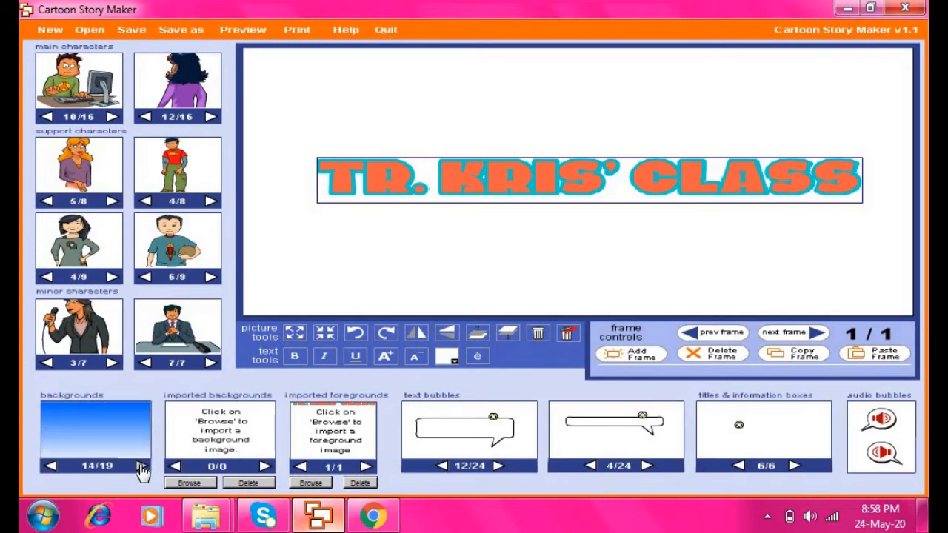
{"action": "left_click", "coordinate": [140, 466]}
{"action": "left_click", "coordinate": [141, 466]}
{"action": "left_click", "coordinate": [141, 467]}
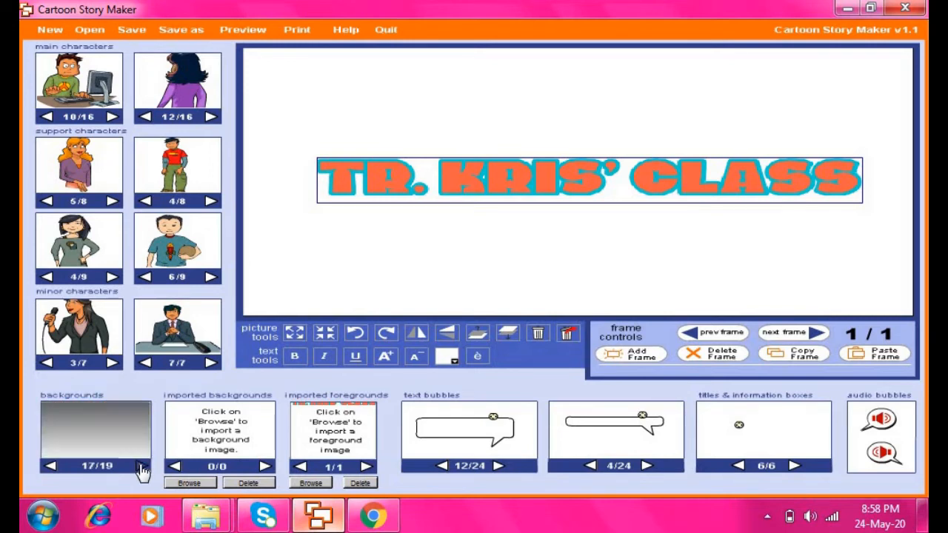
{"action": "left_click", "coordinate": [141, 466]}
{"action": "left_click", "coordinate": [140, 466]}
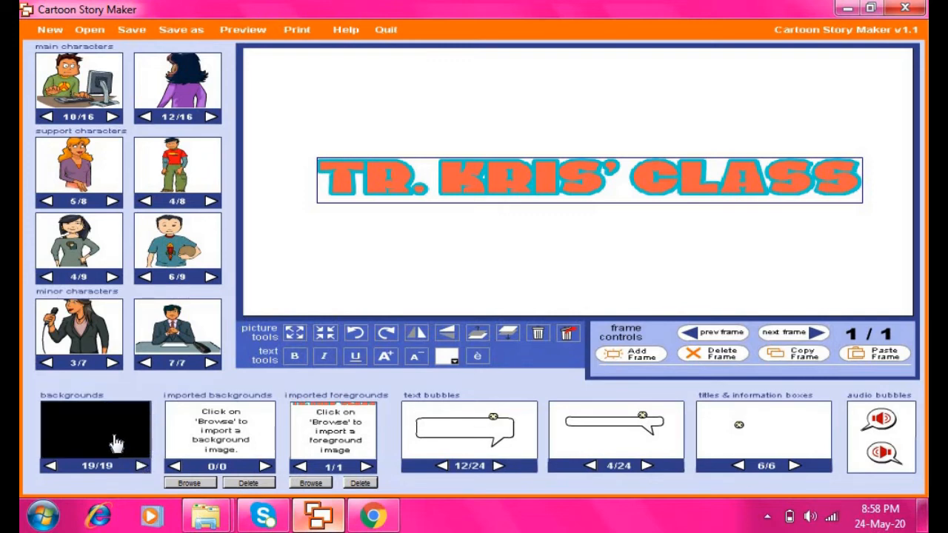
{"action": "left_click_drag", "start_coordinate": [126, 431], "coordinate": [422, 144]}
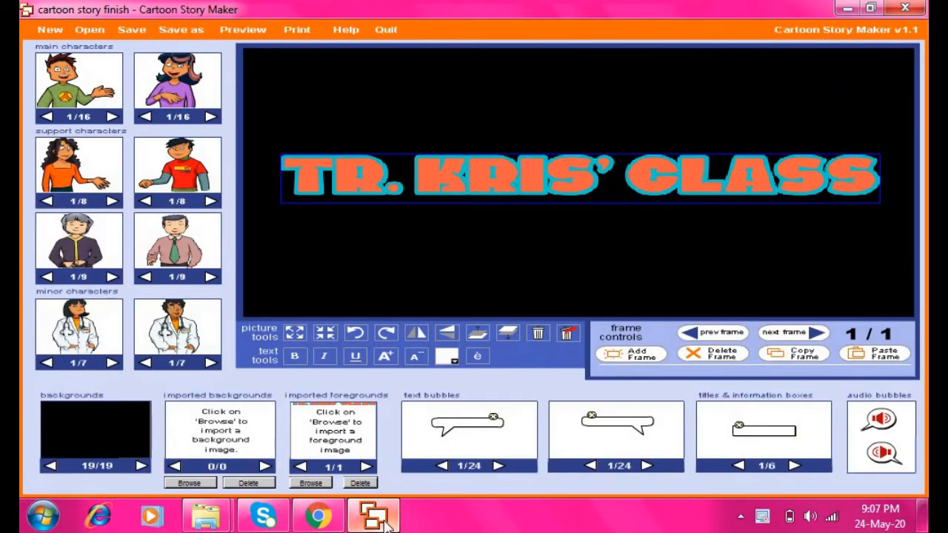
Add a new blank frame after the title, confirming Yes, ending on frame 2/2
{"action": "left_click", "coordinate": [641, 363]}
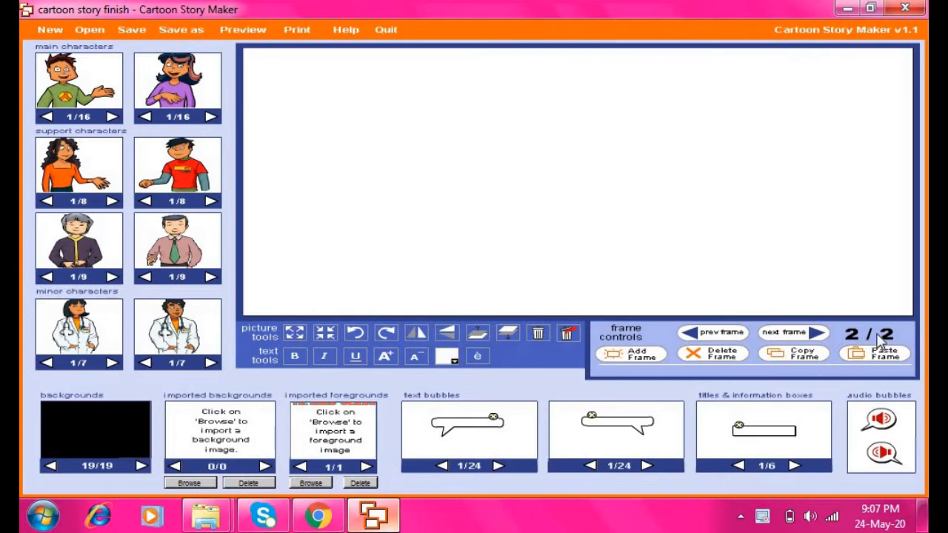
{"action": "left_click", "coordinate": [693, 334]}
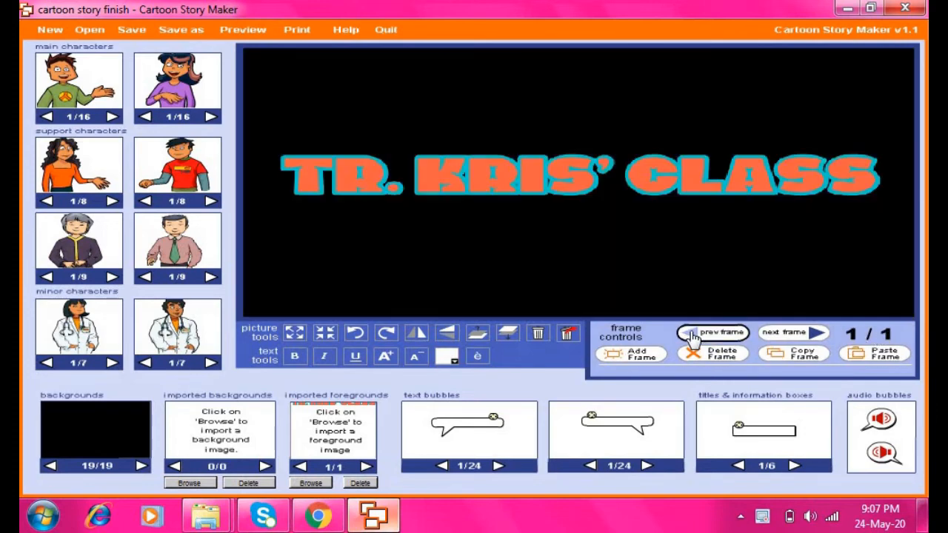
{"action": "left_click", "coordinate": [817, 335]}
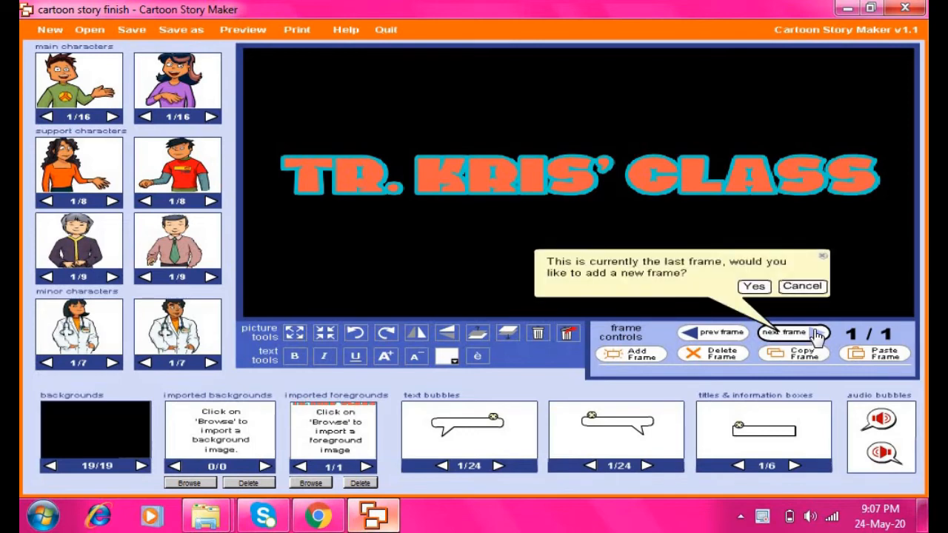
{"action": "left_click", "coordinate": [753, 288]}
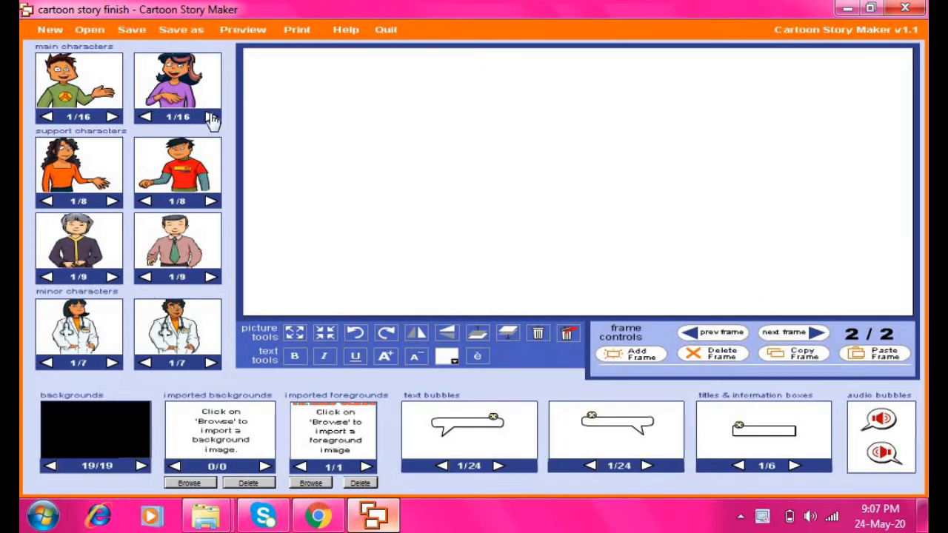
Cycle the second main character to pose 11/16, the girl on the phone, and drag her out
{"action": "left_click", "coordinate": [211, 118]}
{"action": "left_click", "coordinate": [211, 118]}
{"action": "left_click", "coordinate": [211, 118]}
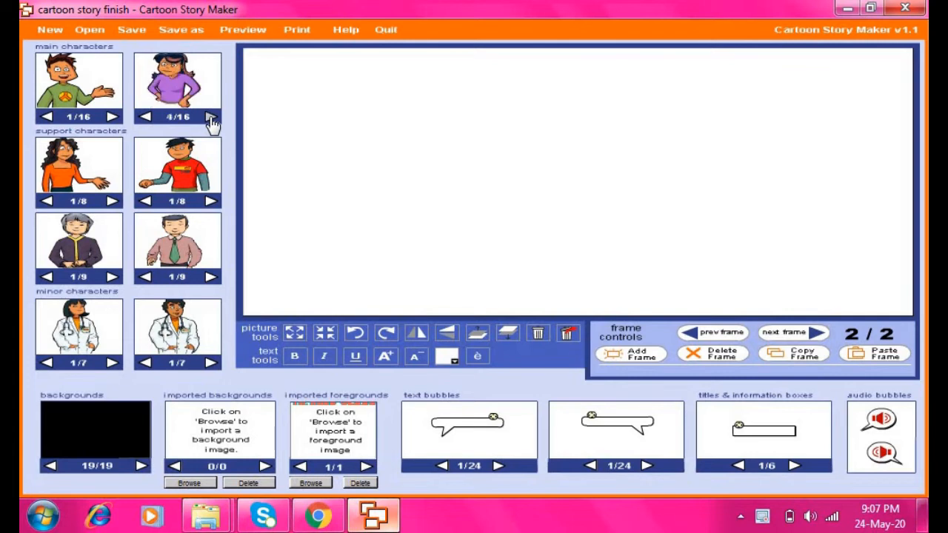
{"action": "left_click", "coordinate": [211, 118]}
{"action": "left_click", "coordinate": [211, 117]}
{"action": "left_click", "coordinate": [211, 117]}
{"action": "left_click", "coordinate": [211, 118]}
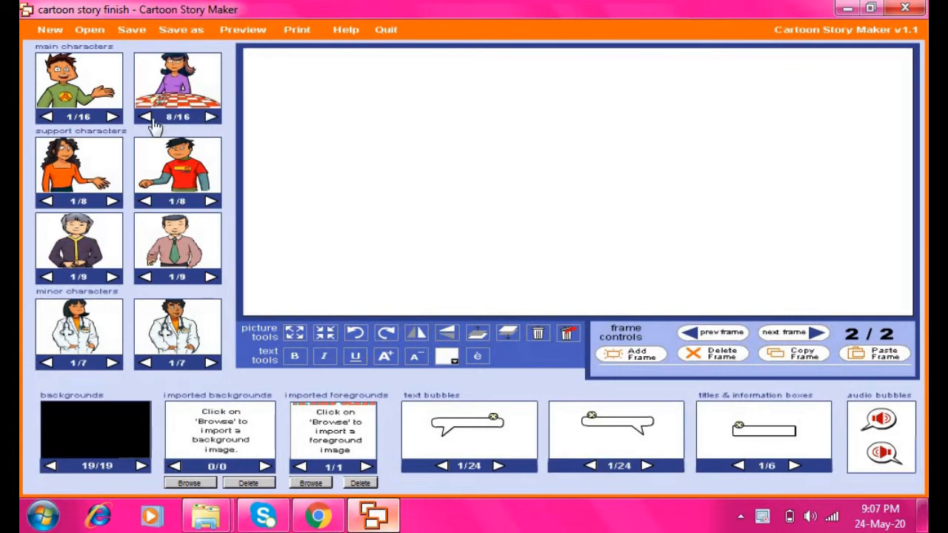
{"action": "left_click", "coordinate": [146, 119]}
{"action": "left_click", "coordinate": [211, 118]}
{"action": "left_click", "coordinate": [211, 119]}
{"action": "left_click", "coordinate": [211, 119]}
{"action": "left_click", "coordinate": [211, 119]}
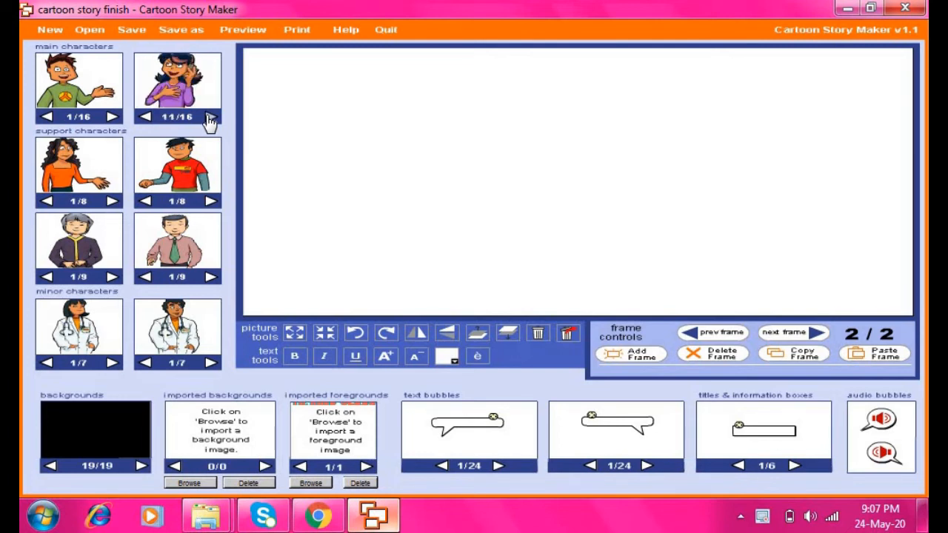
{"action": "left_click", "coordinate": [211, 119]}
{"action": "left_click", "coordinate": [211, 118]}
{"action": "left_click", "coordinate": [211, 118]}
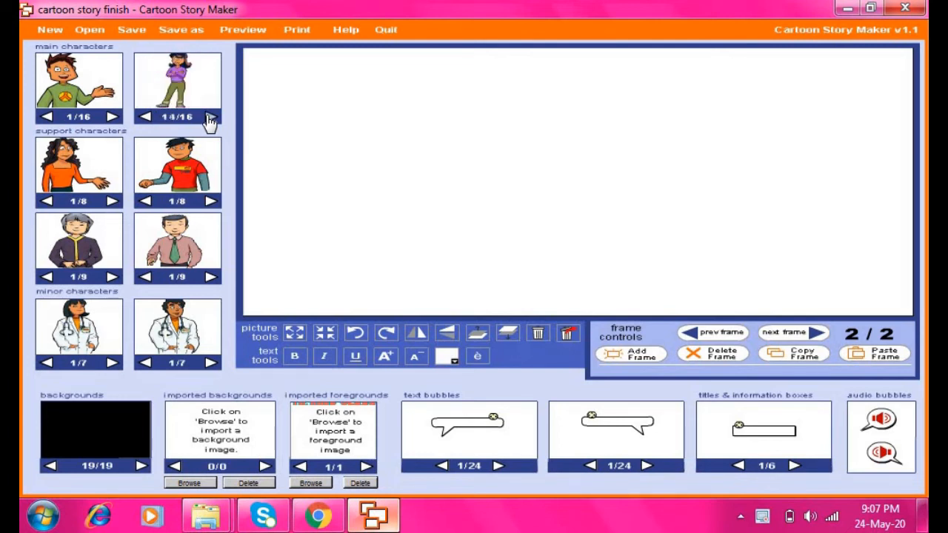
{"action": "left_click", "coordinate": [211, 119]}
{"action": "left_click", "coordinate": [211, 118]}
{"action": "left_click", "coordinate": [211, 118]}
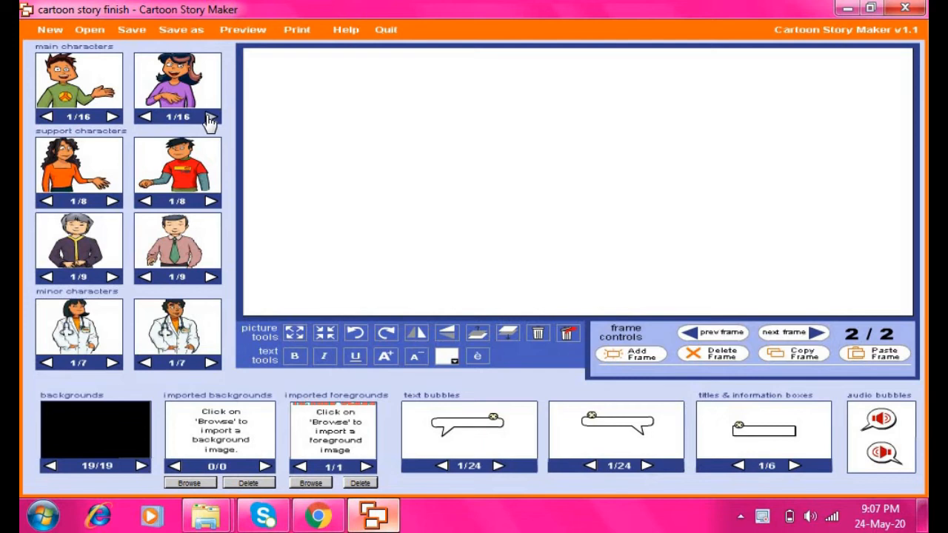
{"action": "left_click", "coordinate": [212, 118]}
{"action": "left_click", "coordinate": [211, 118]}
{"action": "left_click", "coordinate": [211, 119]}
{"action": "left_click", "coordinate": [211, 119]}
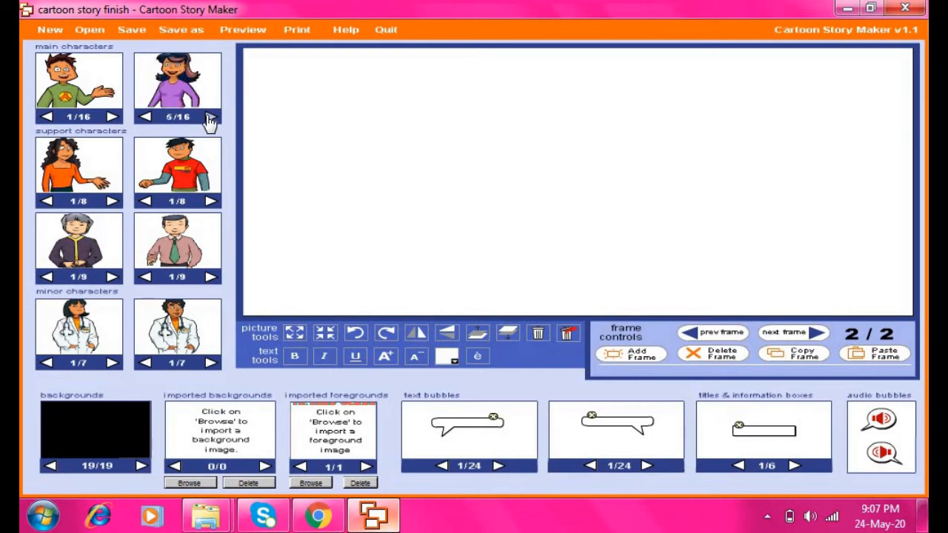
{"action": "left_click", "coordinate": [211, 119]}
{"action": "left_click", "coordinate": [211, 118]}
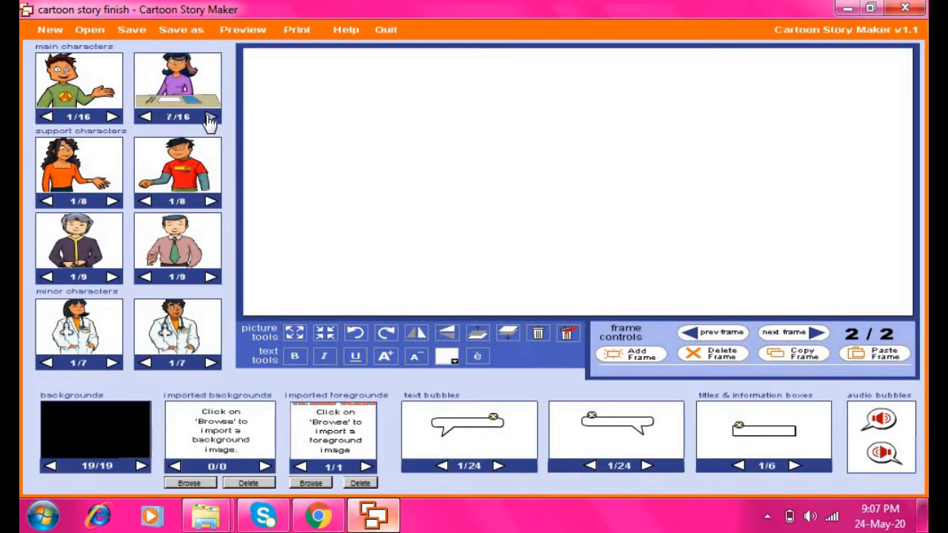
{"action": "left_click", "coordinate": [211, 118]}
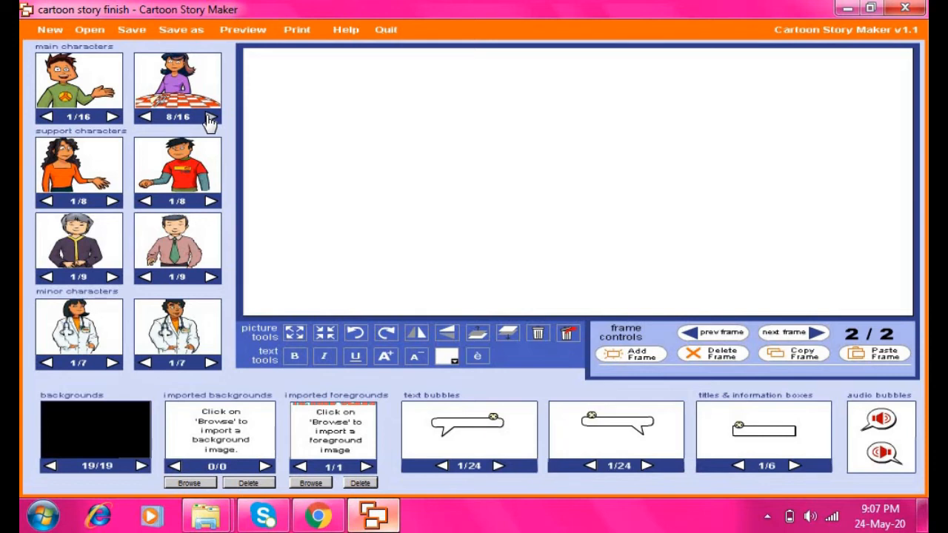
{"action": "left_click", "coordinate": [211, 118]}
{"action": "left_click", "coordinate": [211, 118]}
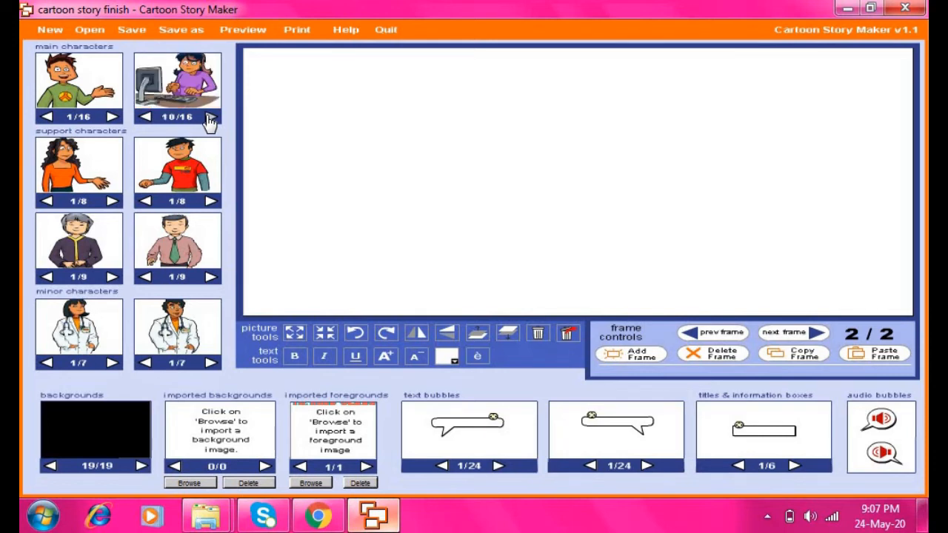
{"action": "left_click", "coordinate": [211, 119]}
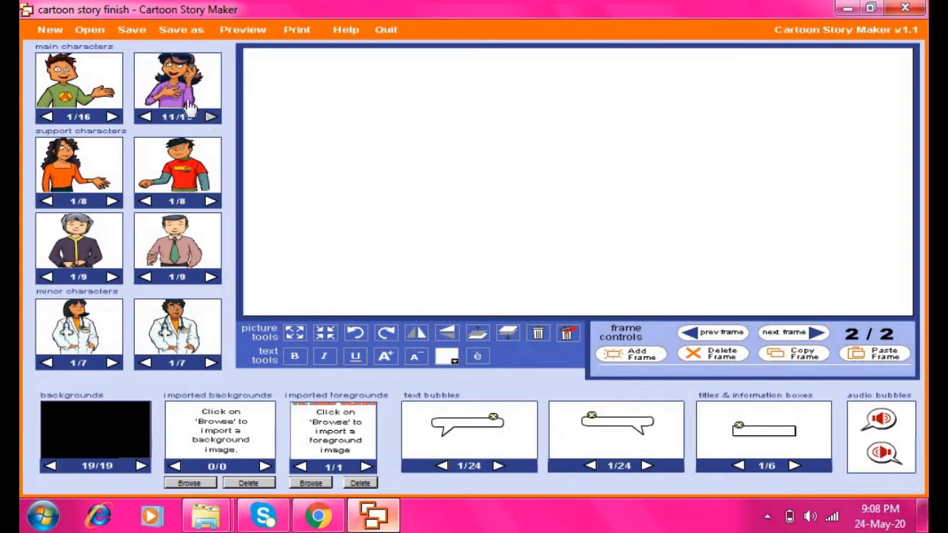
{"action": "left_click_drag", "start_coordinate": [181, 92], "coordinate": [631, 165]}
Drop the phone girl onto frame 2/2, shrink her, and move her bottom right
{"action": "left_click_drag", "start_coordinate": [708, 165], "coordinate": [818, 211]}
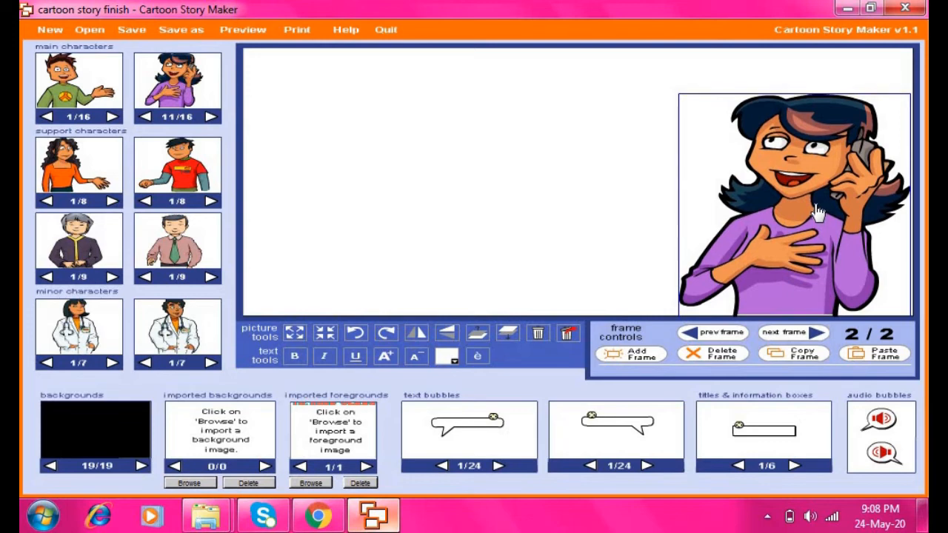
{"action": "left_click", "coordinate": [324, 339]}
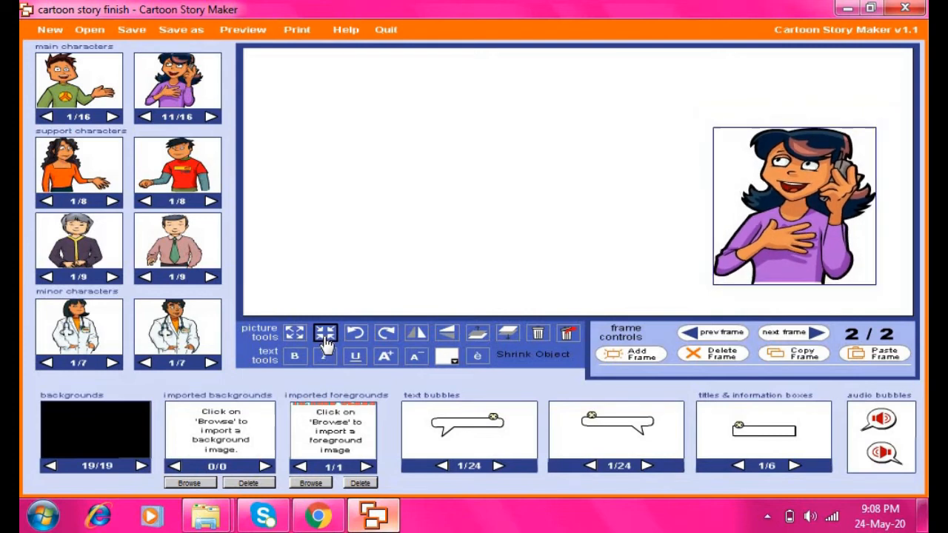
{"action": "left_click_drag", "start_coordinate": [813, 211], "coordinate": [849, 241]}
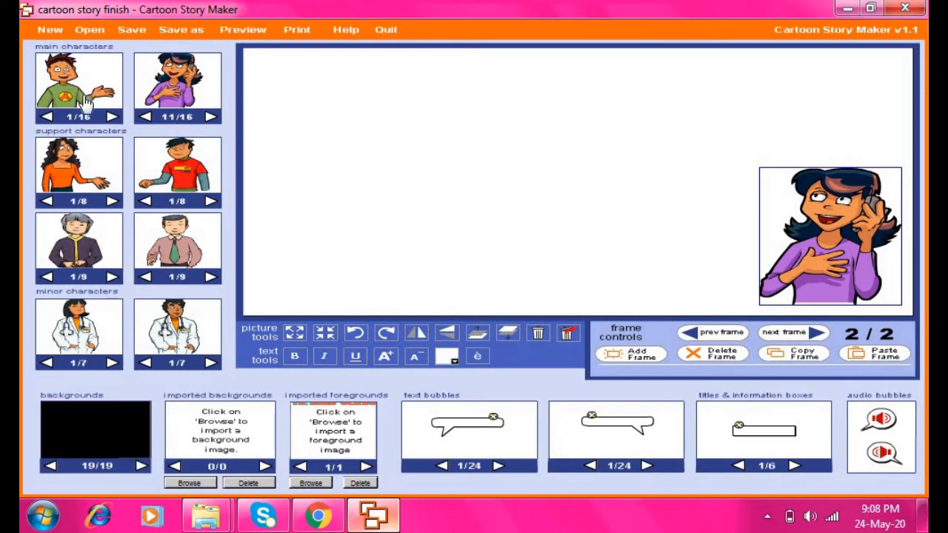
Add the green peace-sign-shirt boy (pose 1/16), shrink him, and move him lower
{"action": "left_click_drag", "start_coordinate": [86, 102], "coordinate": [347, 176]}
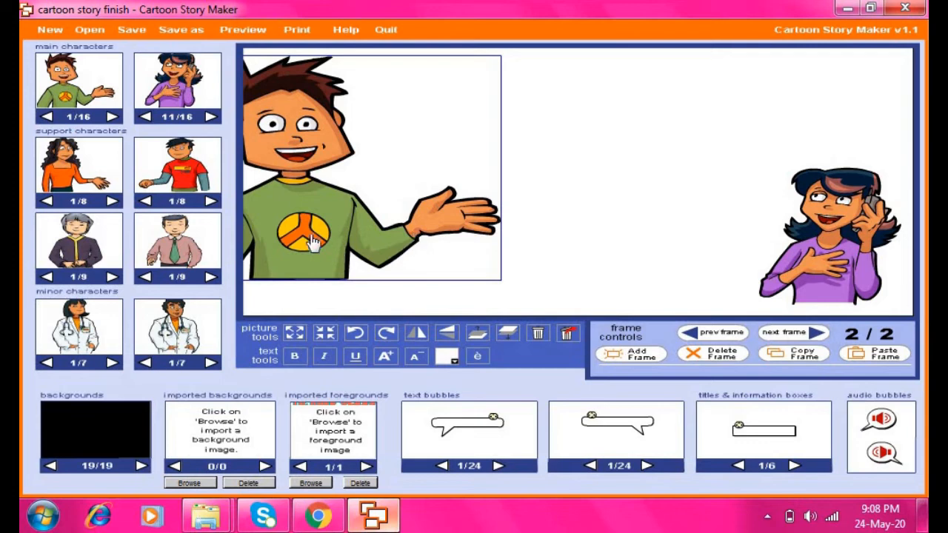
{"action": "left_click_drag", "start_coordinate": [313, 239], "coordinate": [363, 281]}
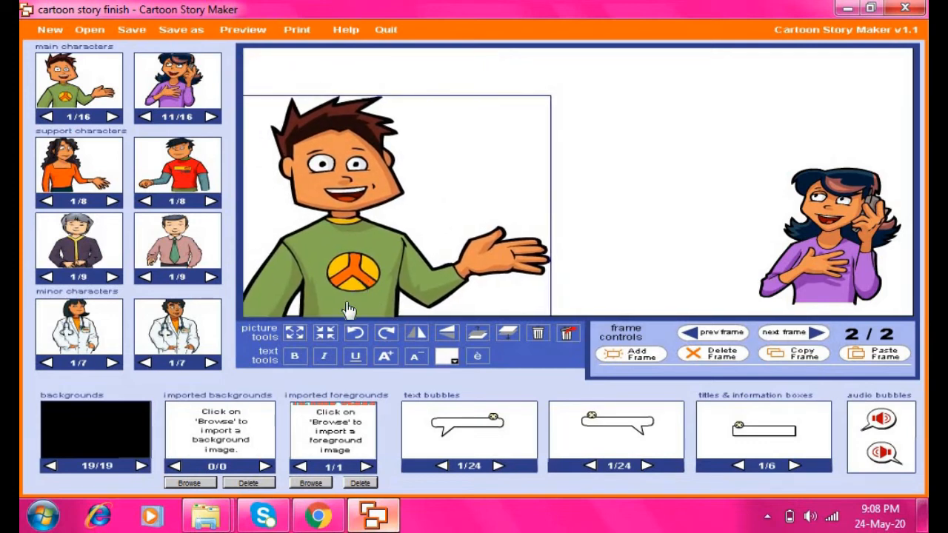
{"action": "left_click", "coordinate": [326, 333]}
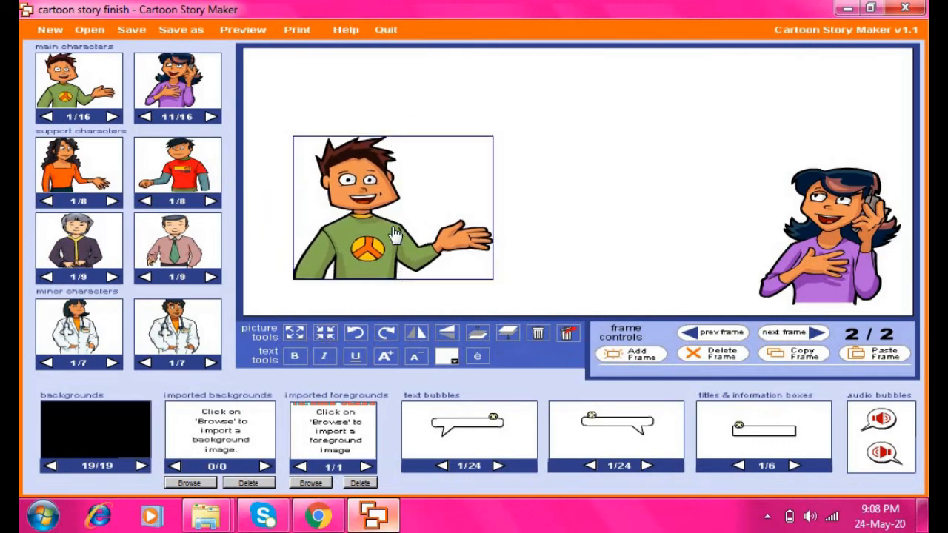
{"action": "left_click_drag", "start_coordinate": [395, 235], "coordinate": [393, 264]}
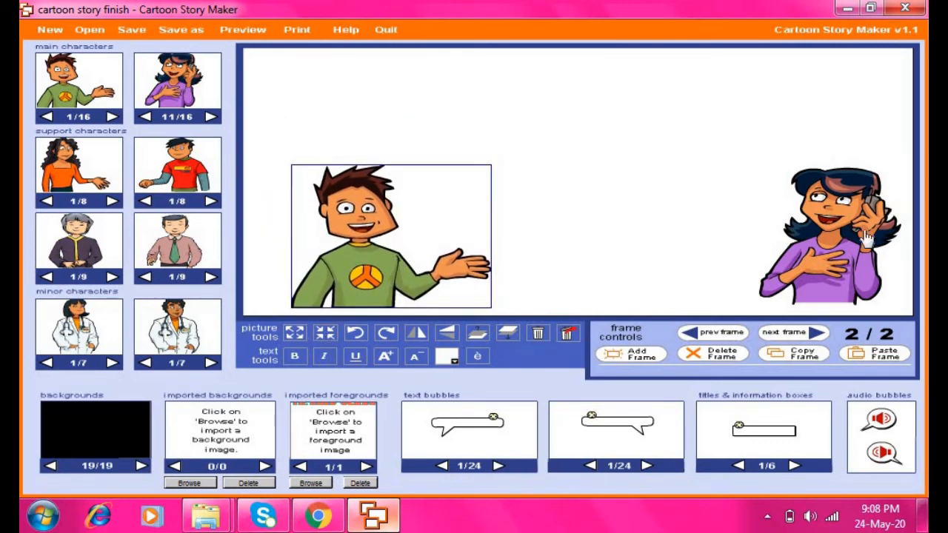
Slide the girl toward the centre, set the boy beside her, and shrink him three more times
{"action": "left_click_drag", "start_coordinate": [866, 237], "coordinate": [712, 256]}
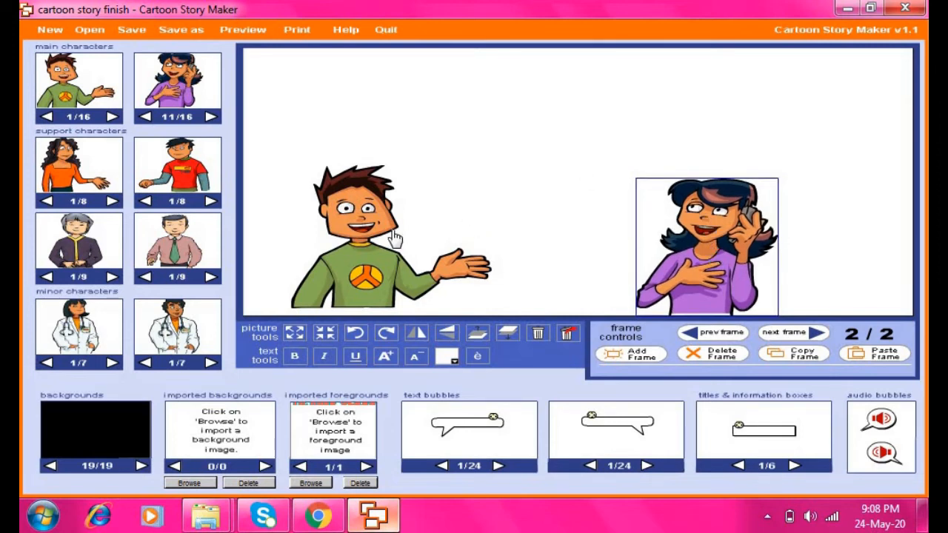
{"action": "left_click_drag", "start_coordinate": [374, 263], "coordinate": [436, 272]}
{"action": "left_click", "coordinate": [327, 334]}
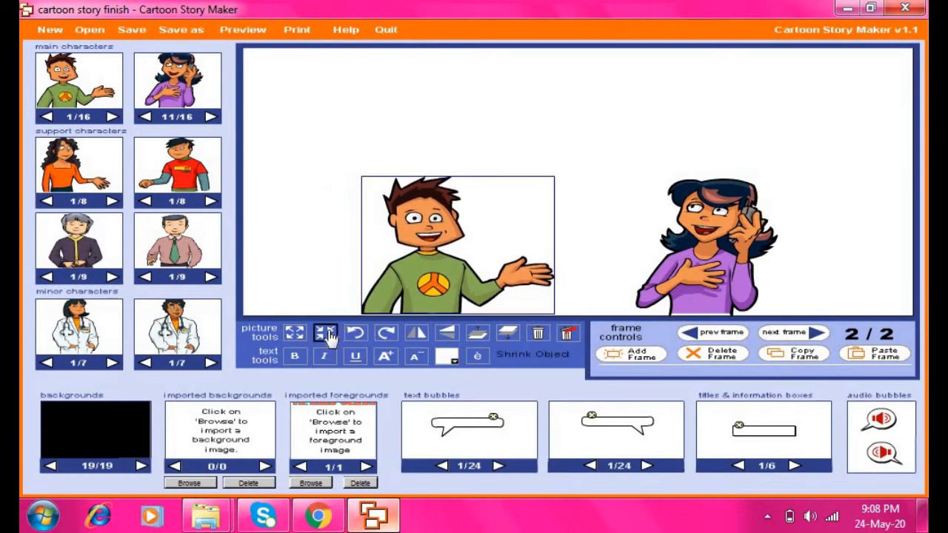
{"action": "left_click", "coordinate": [327, 334]}
{"action": "left_click", "coordinate": [327, 334]}
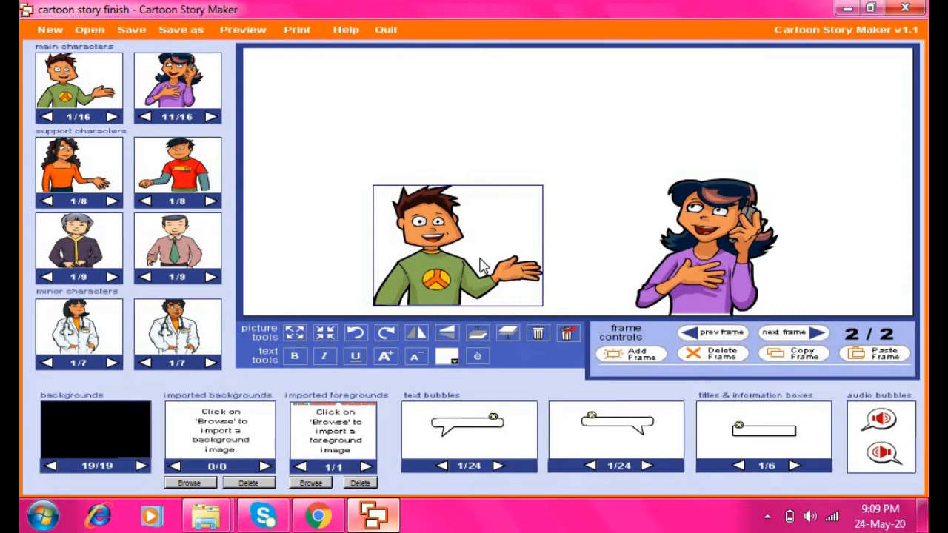
{"action": "left_click_drag", "start_coordinate": [435, 264], "coordinate": [437, 274]}
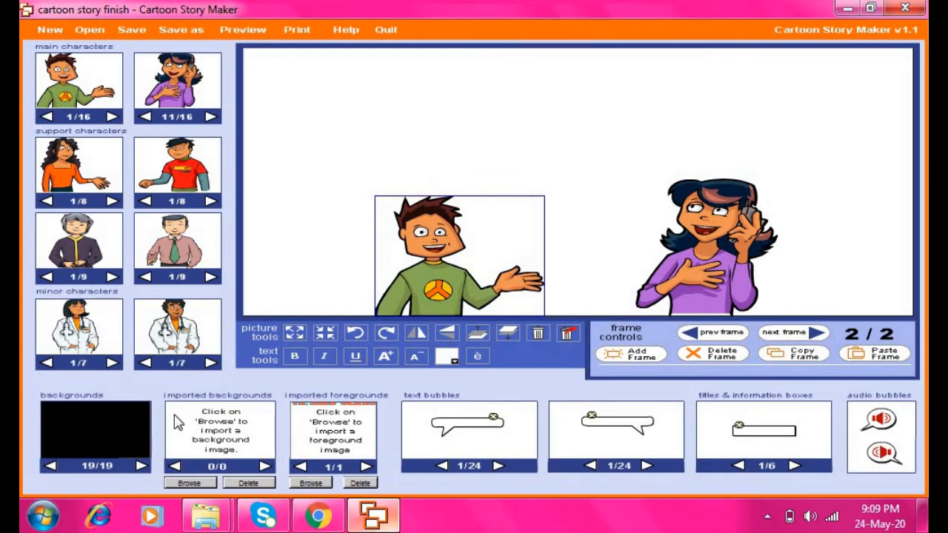
Browse the backgrounds back to 2/19, the classroom, and apply it to frame 2/2
{"action": "left_click", "coordinate": [52, 467]}
{"action": "left_click", "coordinate": [52, 466]}
{"action": "left_click", "coordinate": [52, 466]}
{"action": "left_click", "coordinate": [52, 466]}
{"action": "left_click", "coordinate": [52, 467]}
{"action": "left_click", "coordinate": [51, 467]}
{"action": "left_click", "coordinate": [52, 467]}
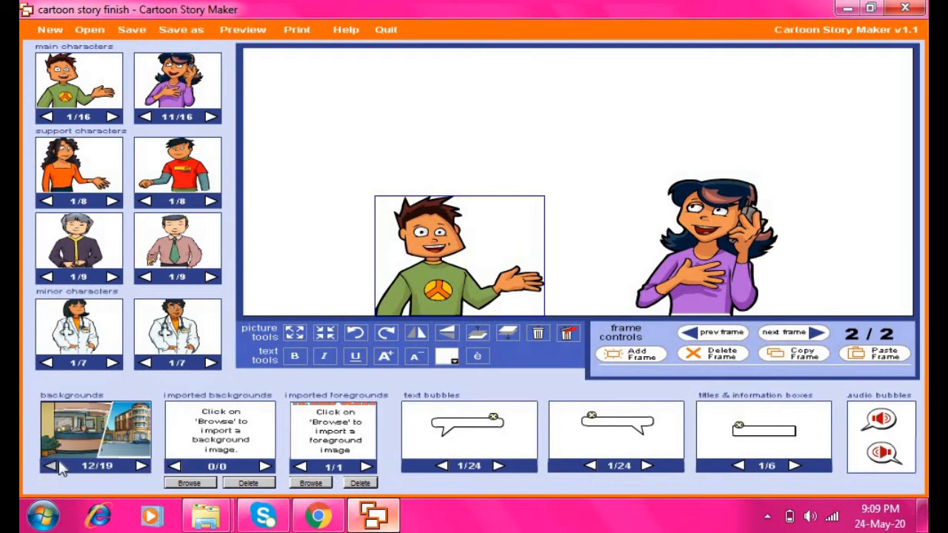
{"action": "left_click", "coordinate": [50, 466]}
{"action": "left_click", "coordinate": [50, 466]}
{"action": "left_click", "coordinate": [50, 466]}
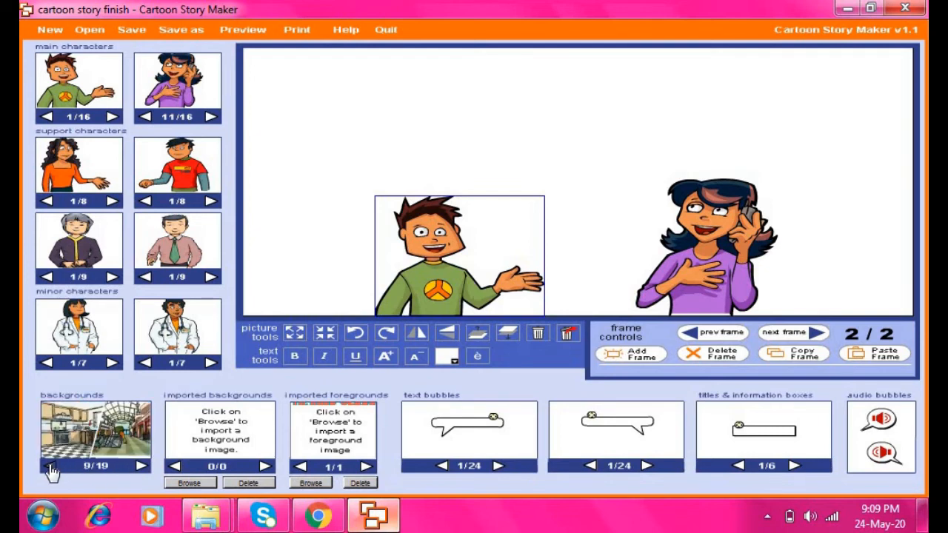
{"action": "left_click", "coordinate": [50, 466]}
{"action": "left_click", "coordinate": [50, 466]}
{"action": "left_click", "coordinate": [50, 466]}
{"action": "left_click", "coordinate": [50, 467]}
{"action": "left_click", "coordinate": [50, 467]}
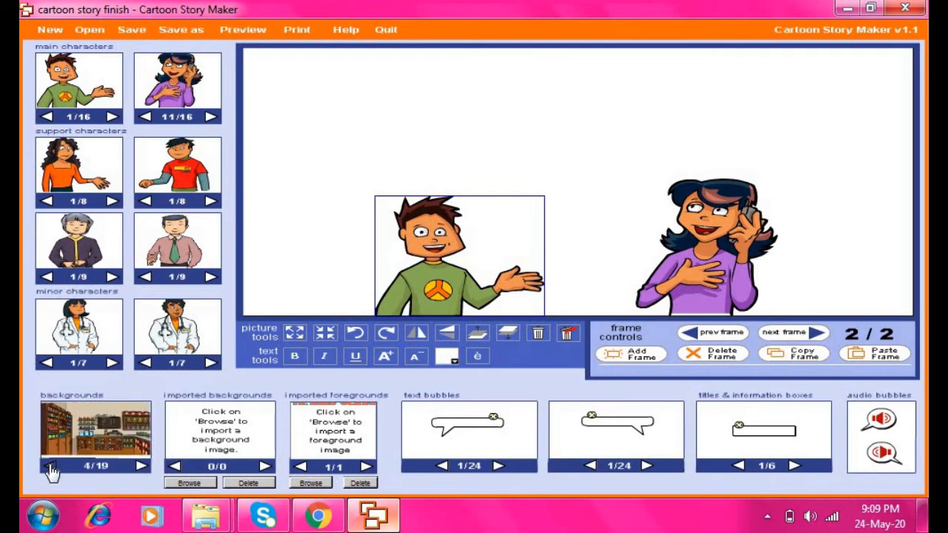
{"action": "left_click", "coordinate": [50, 466]}
{"action": "left_click", "coordinate": [50, 467]}
{"action": "left_click", "coordinate": [50, 467]}
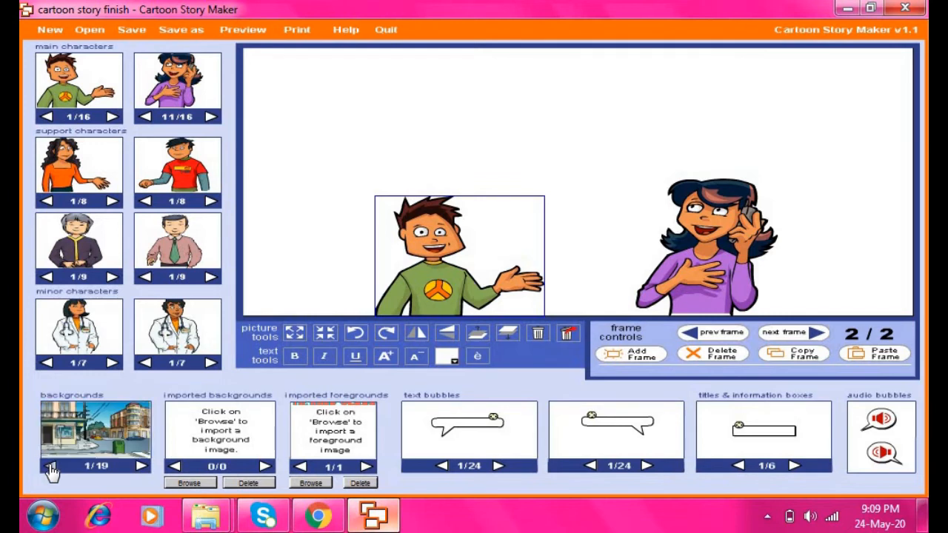
{"action": "left_click", "coordinate": [142, 465]}
{"action": "left_click_drag", "start_coordinate": [105, 424], "coordinate": [389, 167]}
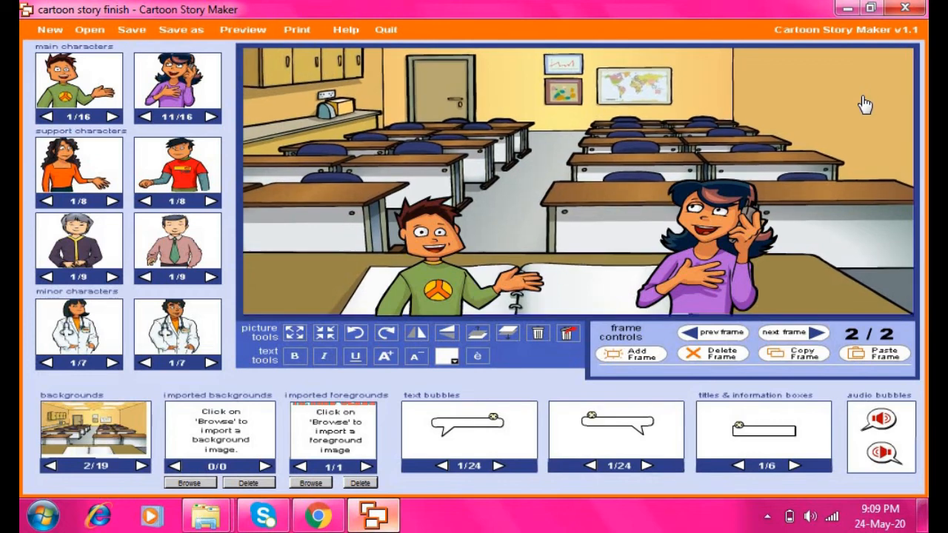
Bring the boy and girl together behind the desk, enlarge the girl, and fine-tune their positions
{"action": "left_click_drag", "start_coordinate": [450, 287], "coordinate": [429, 224]}
{"action": "left_click_drag", "start_coordinate": [671, 281], "coordinate": [565, 226]}
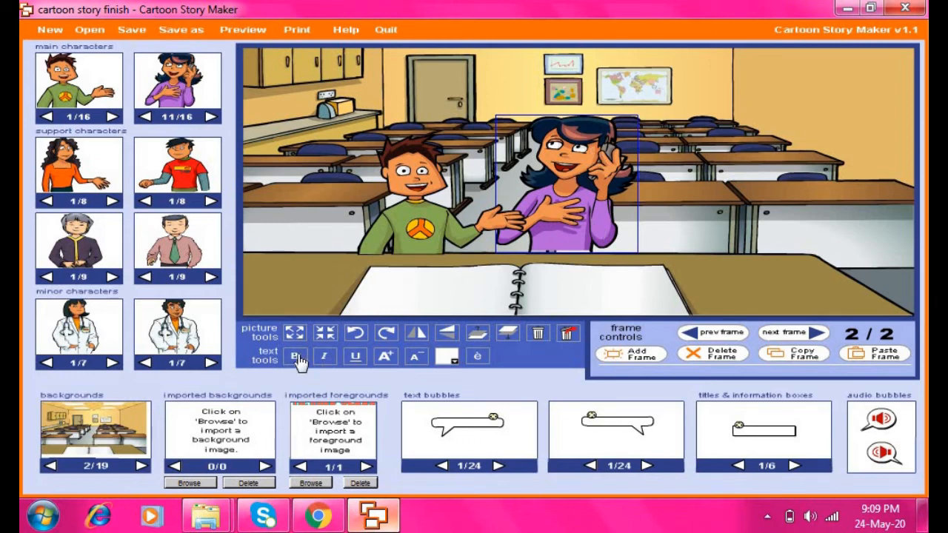
{"action": "left_click", "coordinate": [294, 332]}
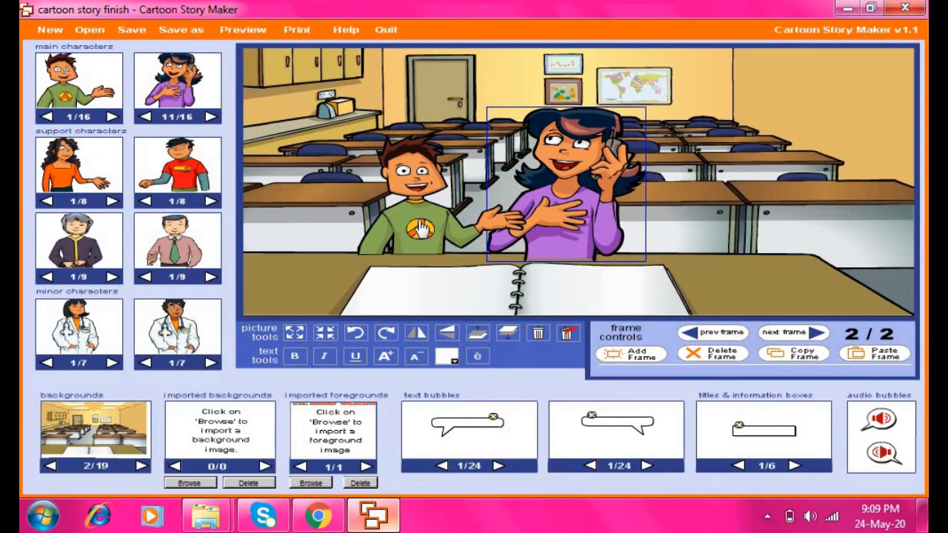
{"action": "left_click_drag", "start_coordinate": [419, 228], "coordinate": [399, 226]}
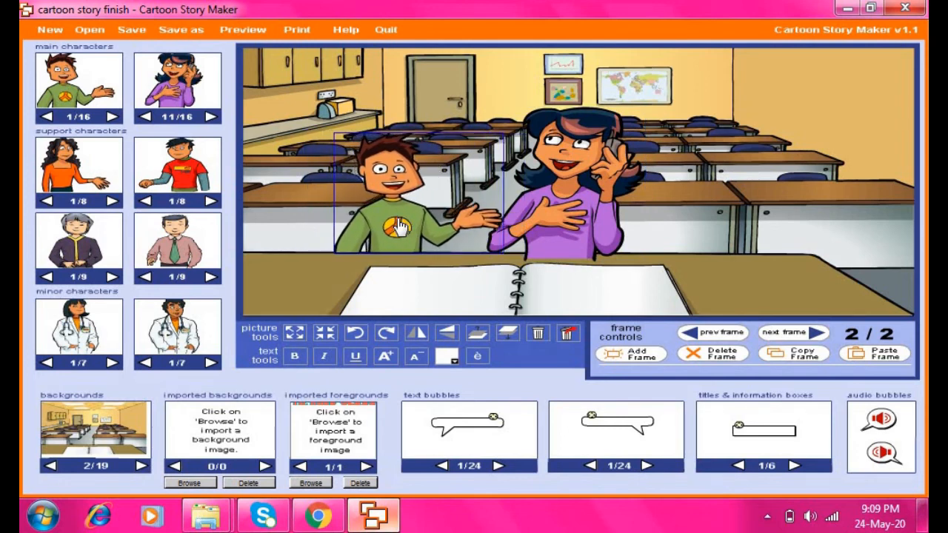
{"action": "left_click_drag", "start_coordinate": [557, 194], "coordinate": [590, 191]}
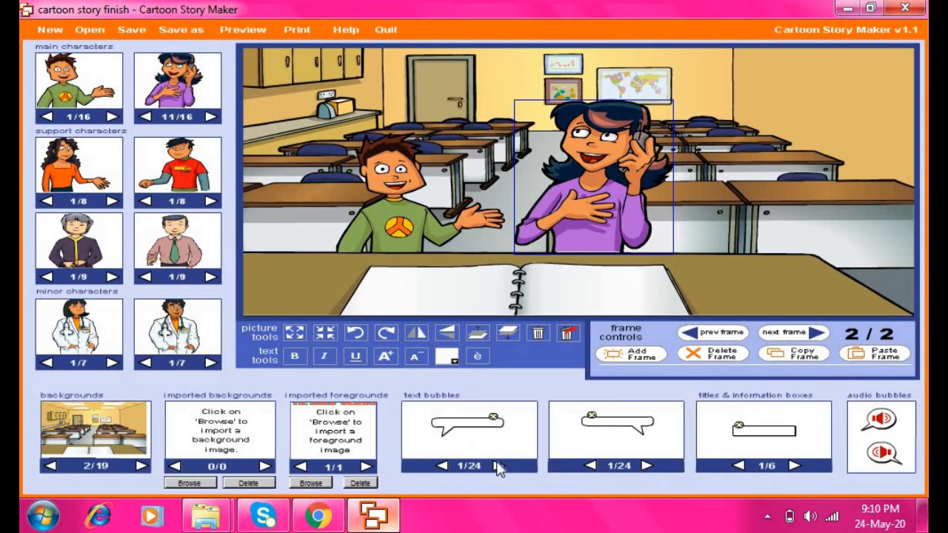
Add speech bubbles above the girl and boy, and write 'Hi! Good Morning Ryan.' in the girl's bubble
{"action": "left_click_drag", "start_coordinate": [482, 428], "coordinate": [707, 122]}
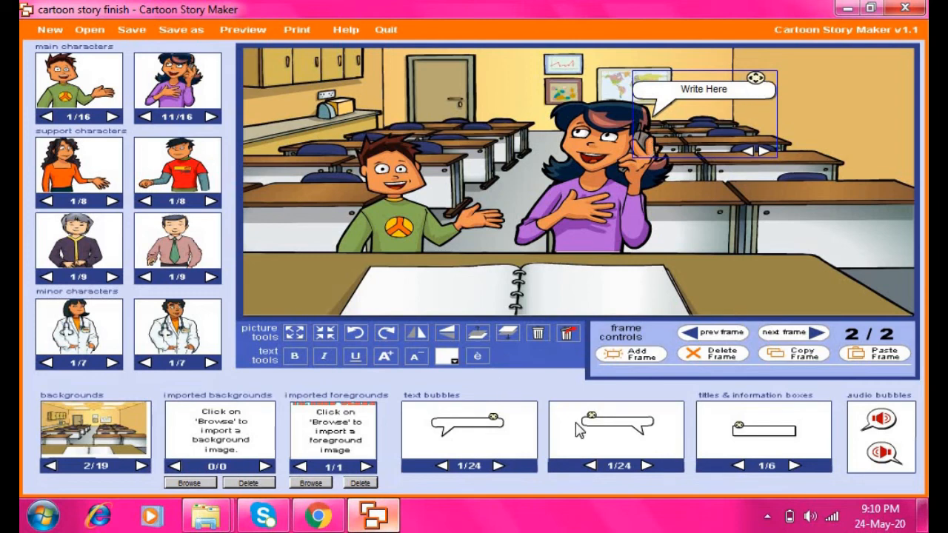
{"action": "left_click_drag", "start_coordinate": [614, 433], "coordinate": [355, 140]}
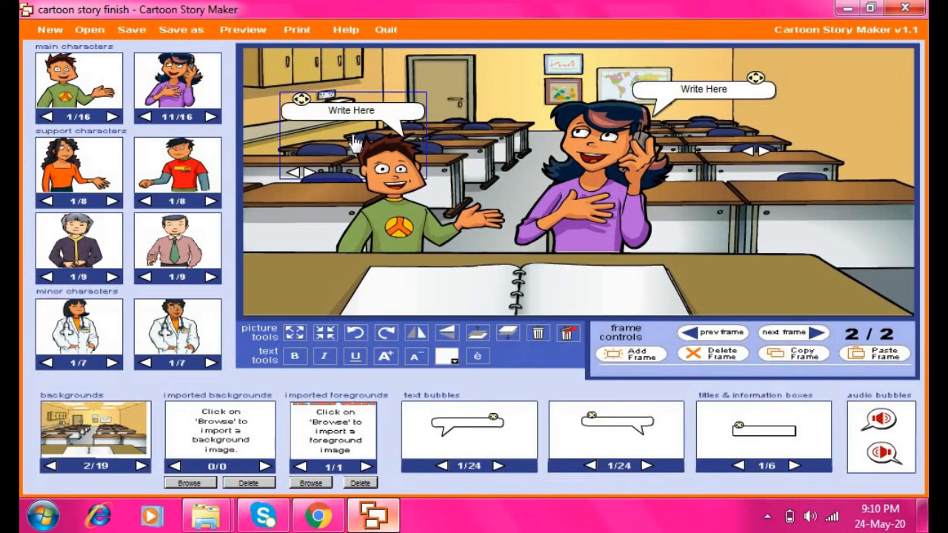
{"action": "left_click", "coordinate": [727, 85]}
{"action": "left_click_drag", "start_coordinate": [738, 90], "coordinate": [671, 89]}
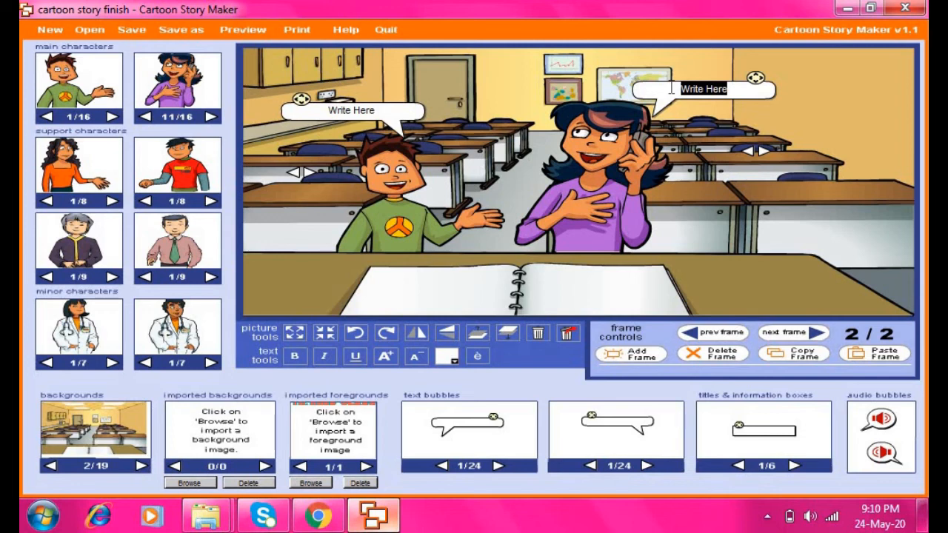
{"action": "type", "text": "Hi"}
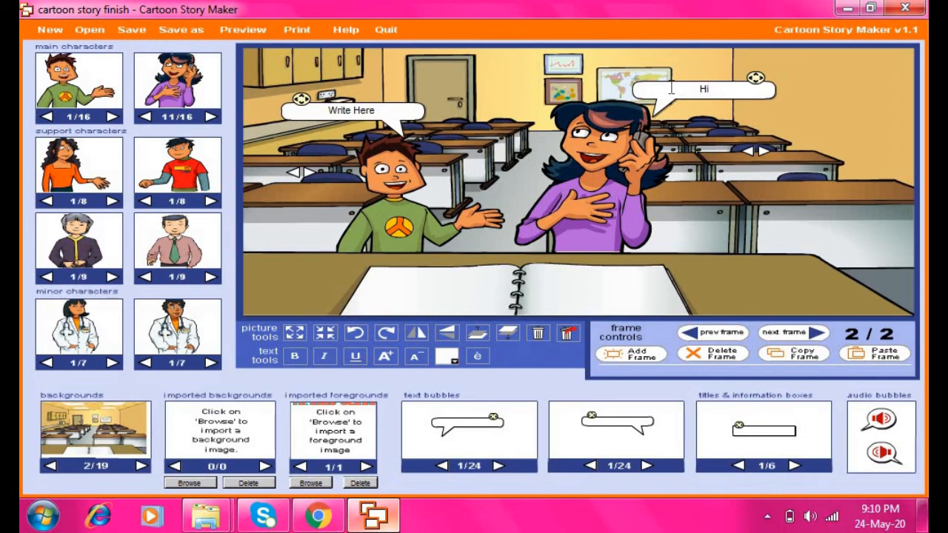
{"action": "type", "text": "! Good Morning"}
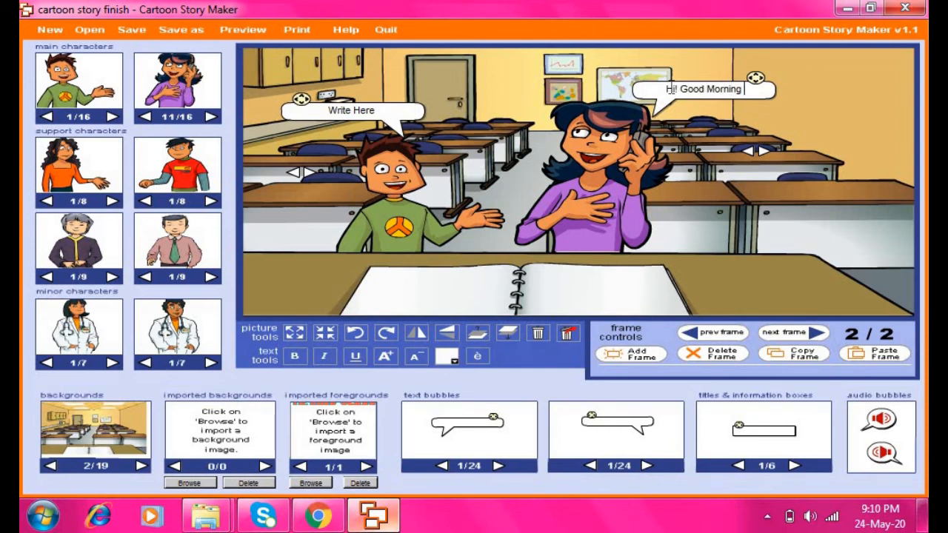
{"action": "type", "text": " Ryan."}
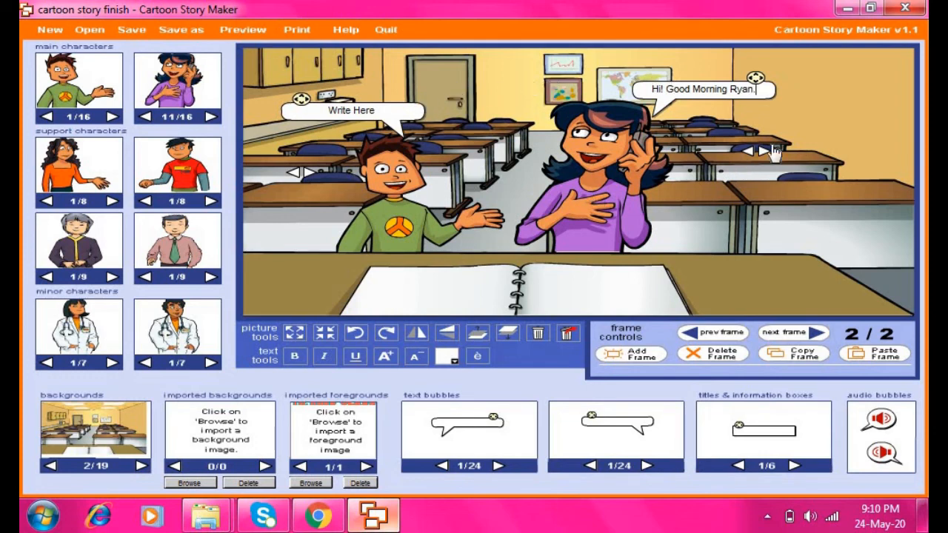
{"action": "left_click_drag", "start_coordinate": [761, 89], "coordinate": [624, 88]}
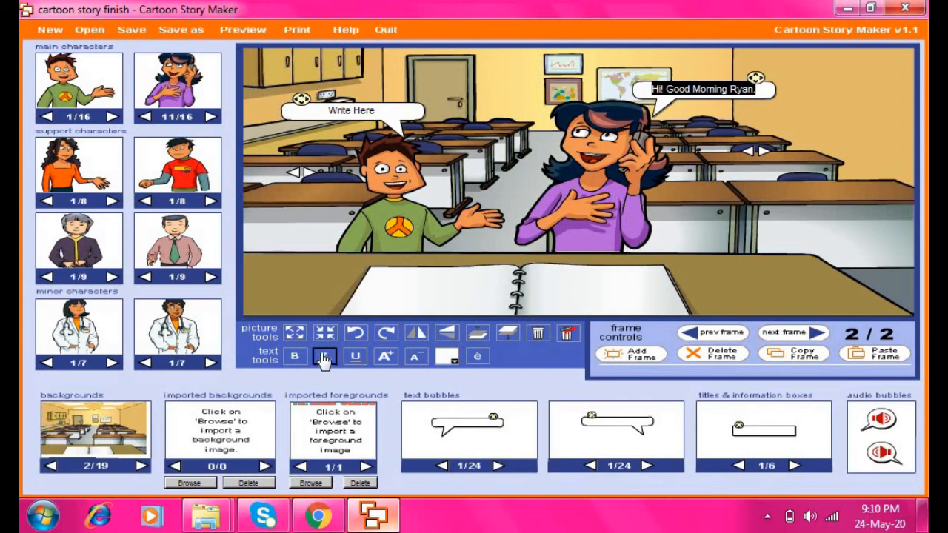
Make the teacher's greeting bold italic and dark blue, with text size reduced to fit the bubble
{"action": "left_click", "coordinate": [386, 357]}
{"action": "left_click", "coordinate": [385, 357]}
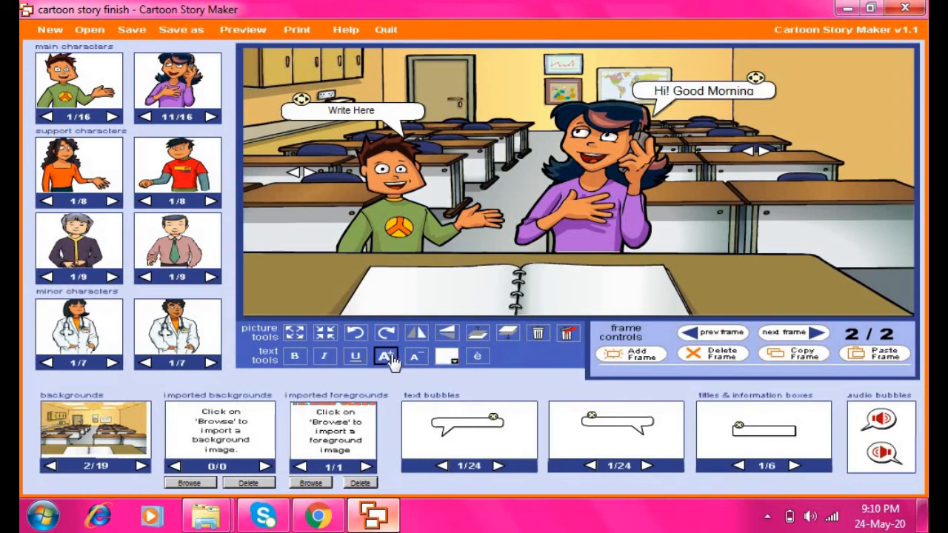
{"action": "left_click", "coordinate": [415, 357]}
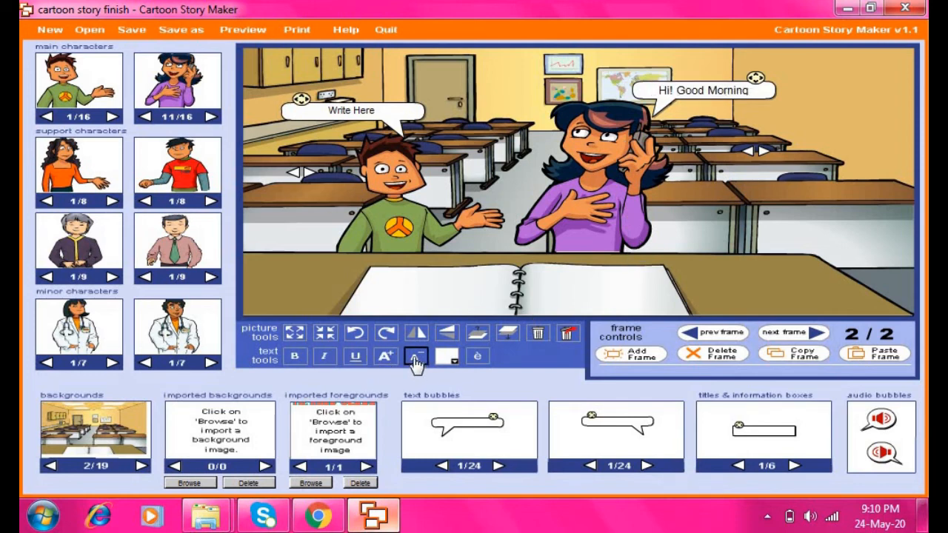
{"action": "left_click", "coordinate": [415, 357]}
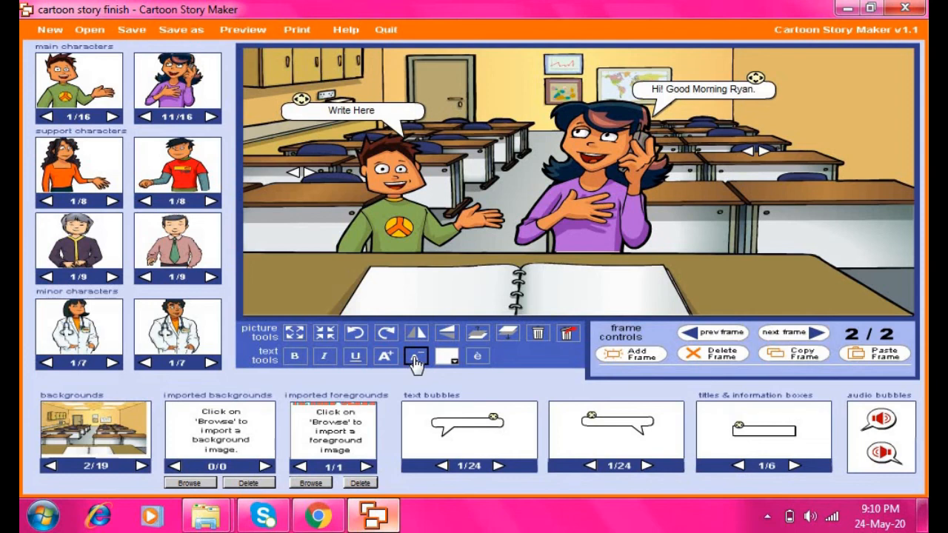
{"action": "left_click", "coordinate": [294, 358]}
{"action": "left_click", "coordinate": [324, 362]}
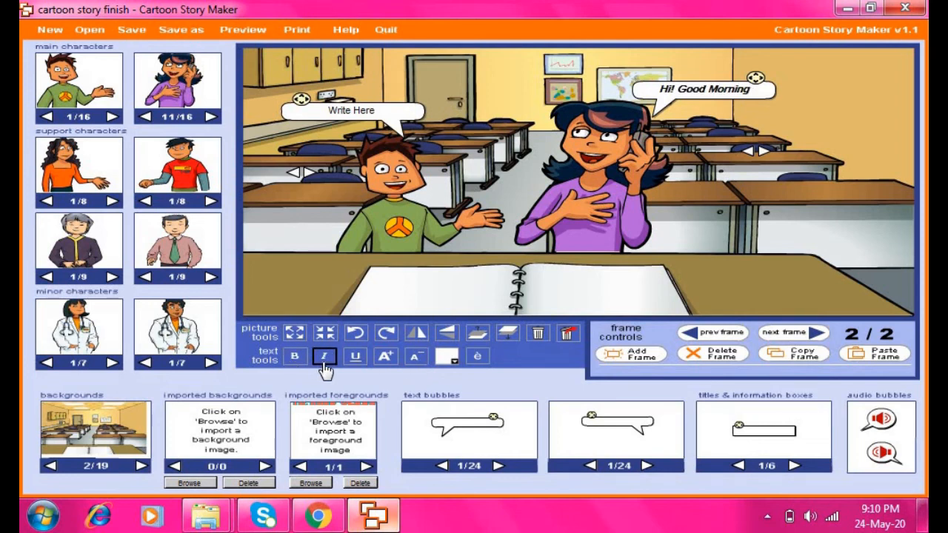
{"action": "left_click", "coordinate": [416, 358]}
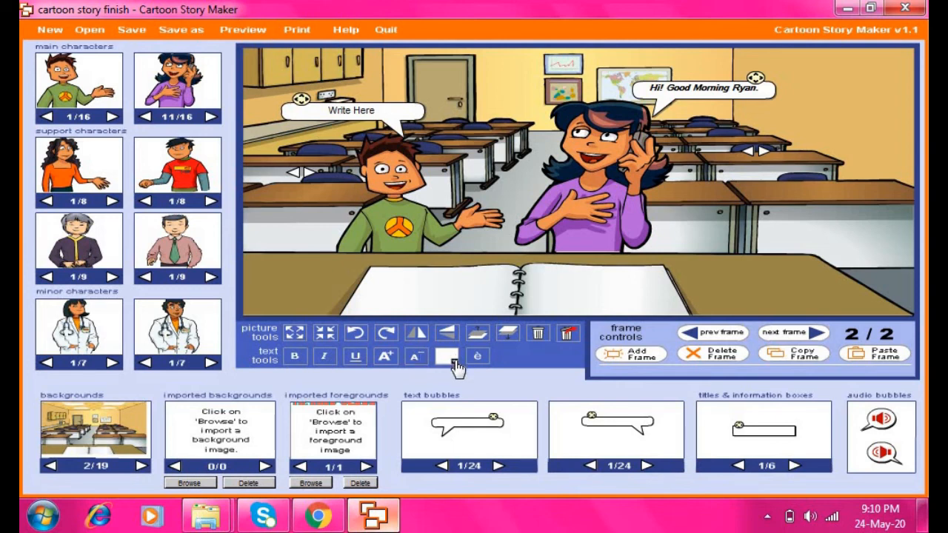
{"action": "left_click", "coordinate": [454, 362]}
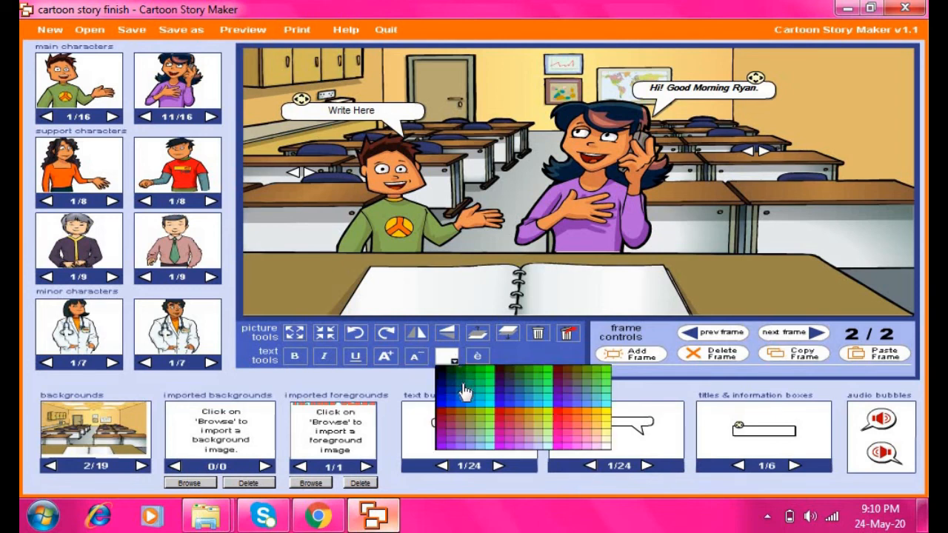
{"action": "left_click", "coordinate": [439, 389]}
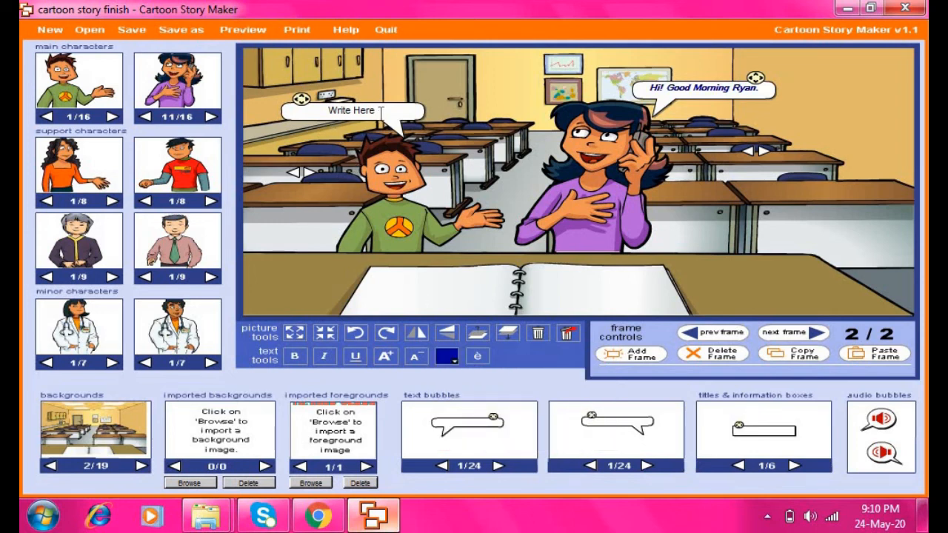
Replace the boy's 'Write Here' placeholder with 'Good morning Ma'am!'
{"action": "left_click", "coordinate": [328, 108]}
{"action": "type", "text": "Good morning MAm"}
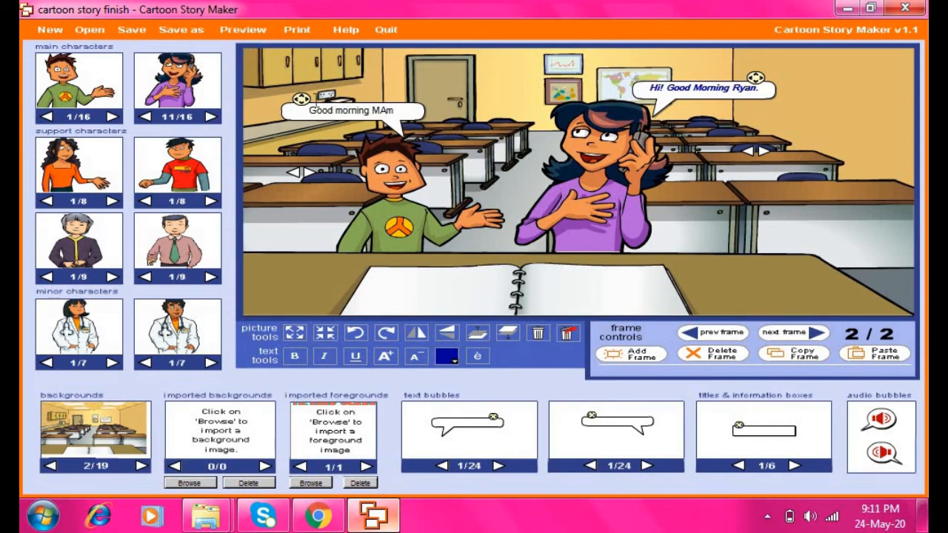
{"action": "key", "text": "BackSpace"}
{"action": "key", "text": "BackSpace"}
{"action": "type", "text": "a"}
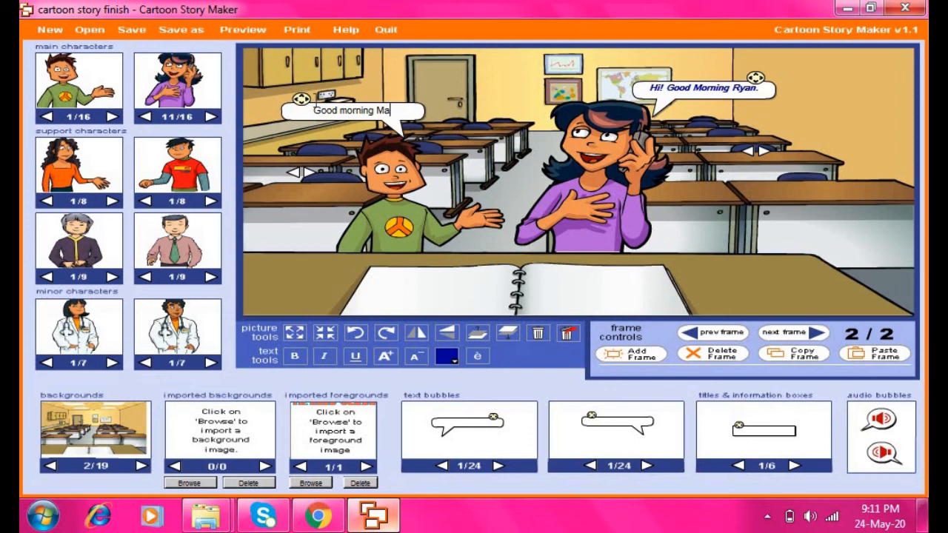
{"action": "type", "text": "'am"}
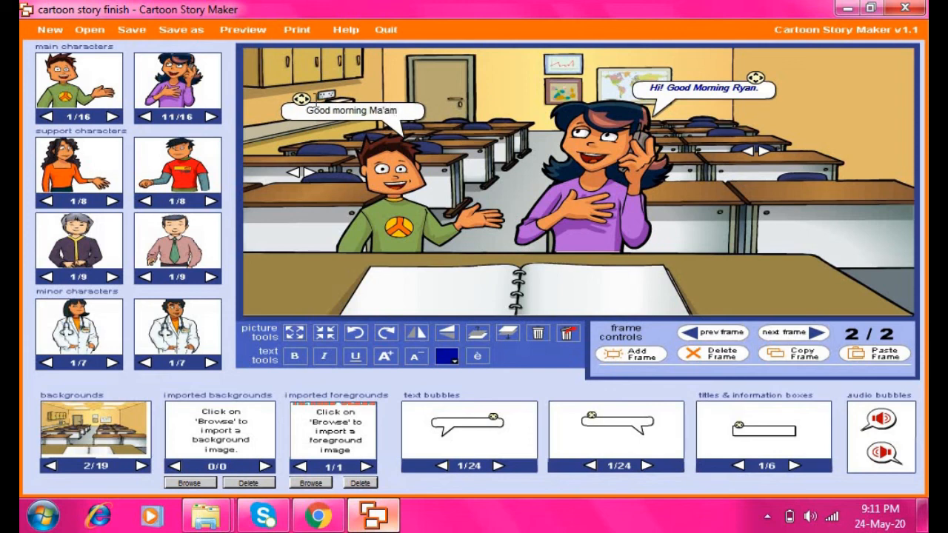
{"action": "type", "text": "!"}
Give the boy's greeting a colour from the swatch and make it bold
{"action": "left_click_drag", "start_coordinate": [302, 111], "coordinate": [420, 209]}
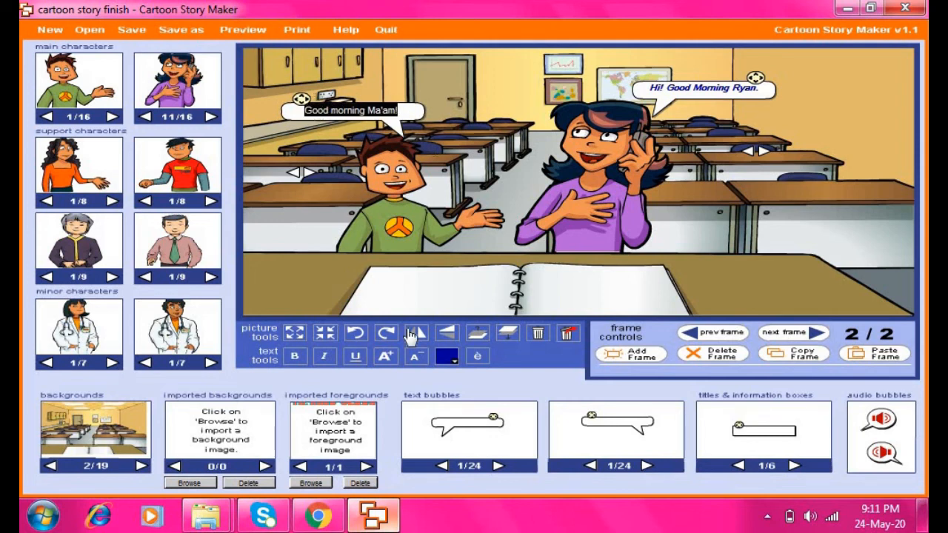
{"action": "left_click", "coordinate": [452, 362]}
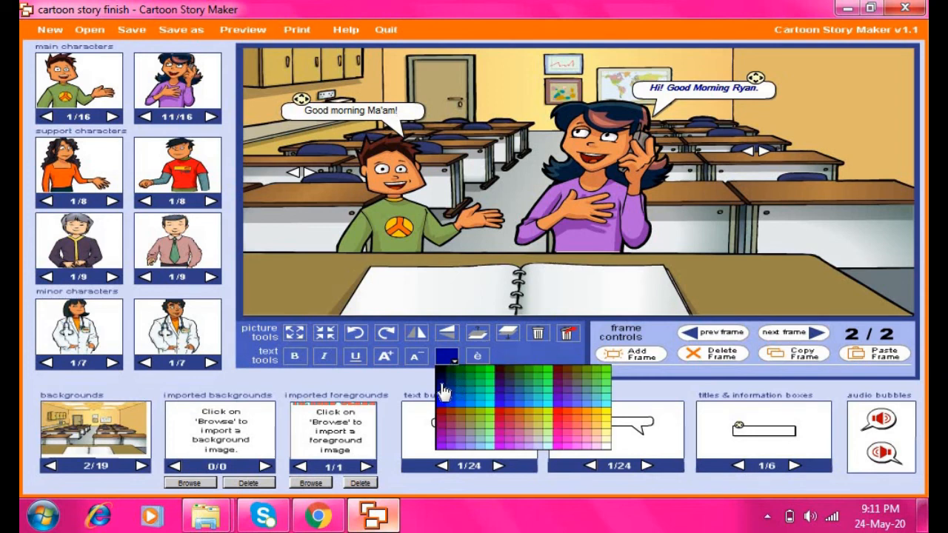
{"action": "left_click", "coordinate": [441, 391]}
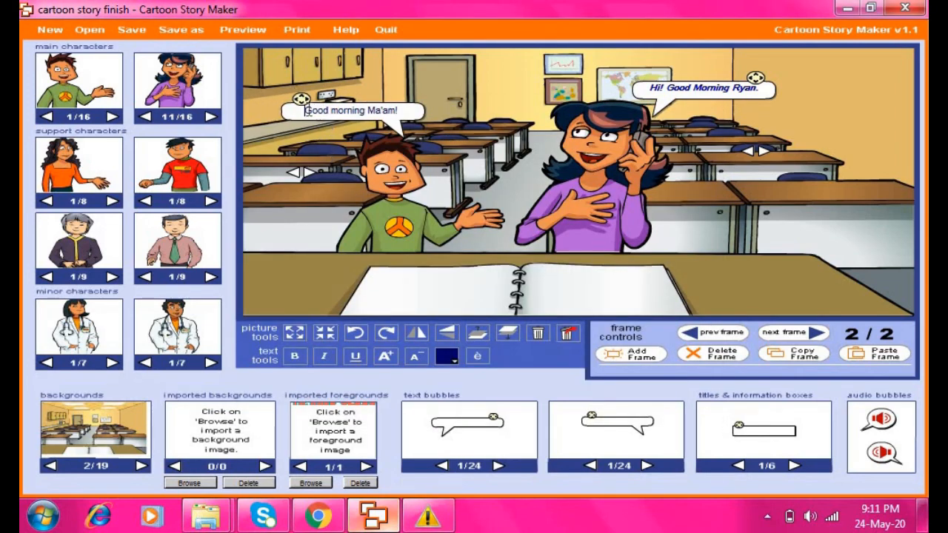
{"action": "left_click_drag", "start_coordinate": [305, 111], "coordinate": [397, 111]}
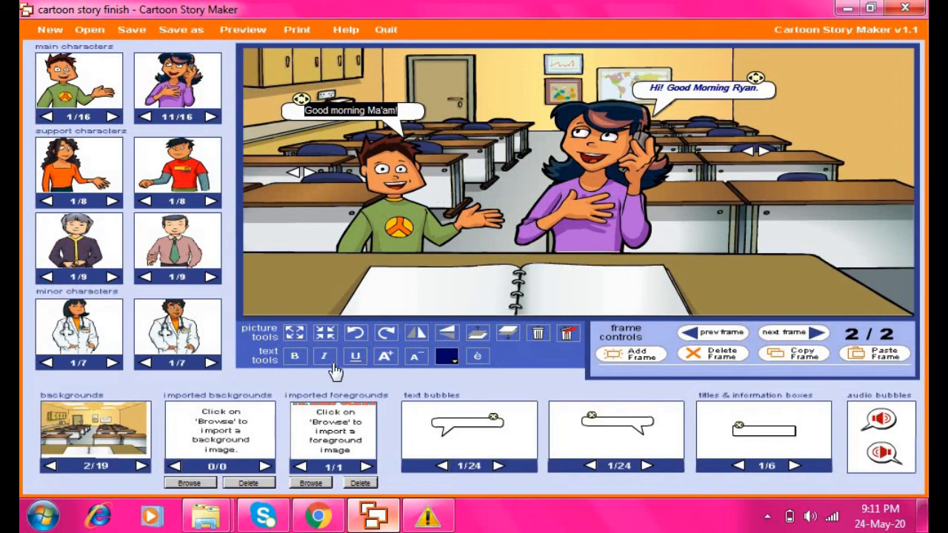
{"action": "left_click", "coordinate": [297, 359]}
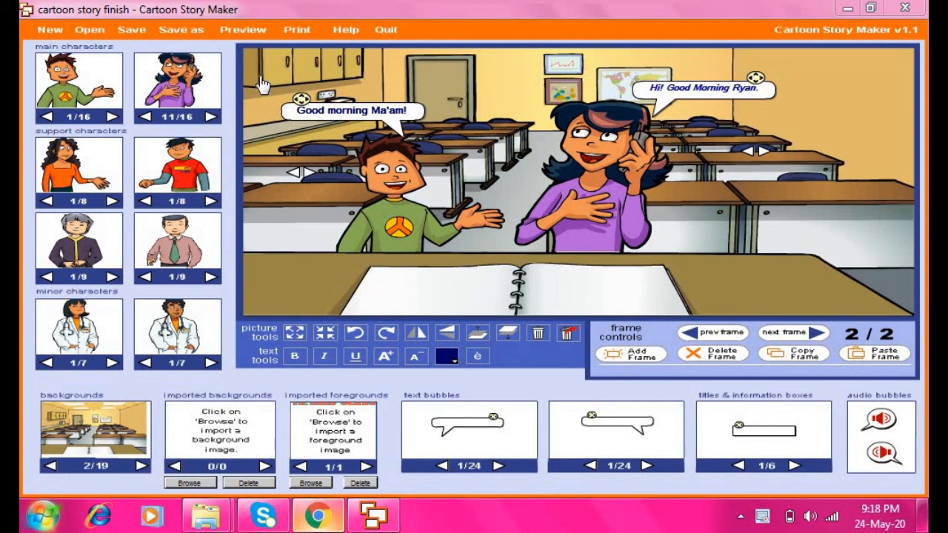
Save the comic to its current file, cartoon story finish
{"action": "left_click", "coordinate": [133, 32]}
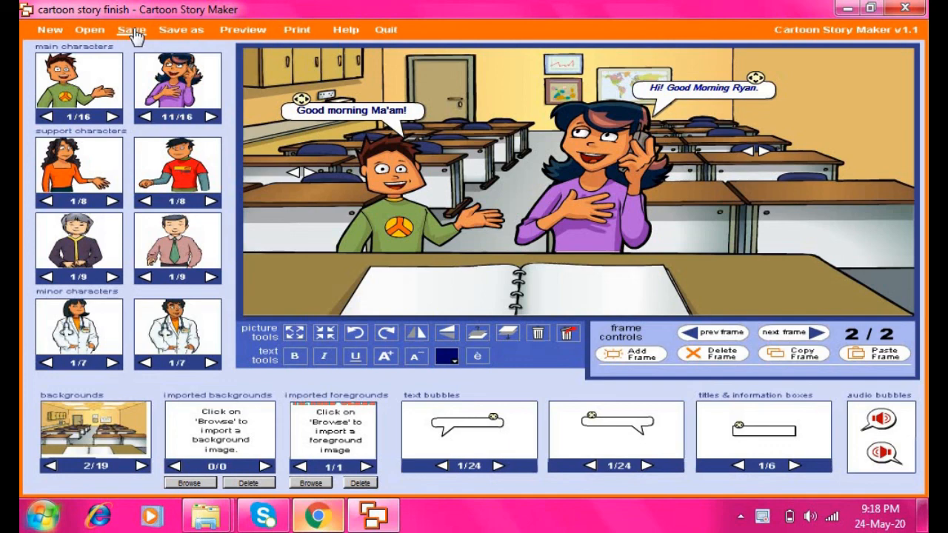
Save a copy as 'cartoon story done' (*.html) in the user's home folder
{"action": "left_click", "coordinate": [180, 31]}
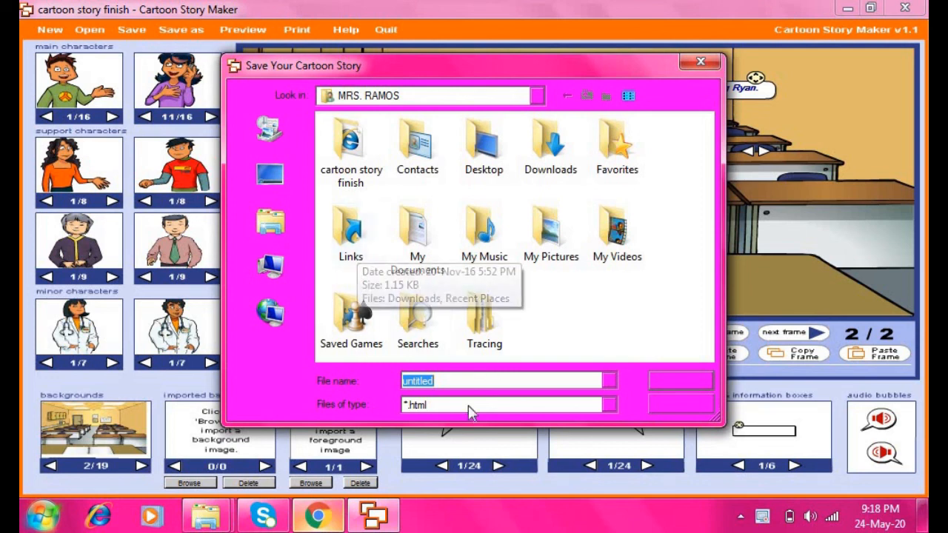
{"action": "type", "text": "car"}
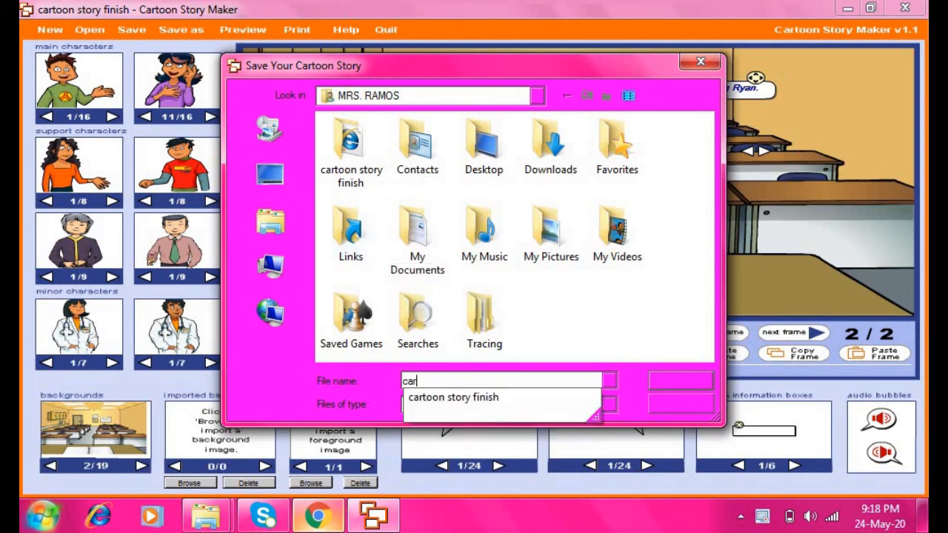
{"action": "type", "text": "toon story done"}
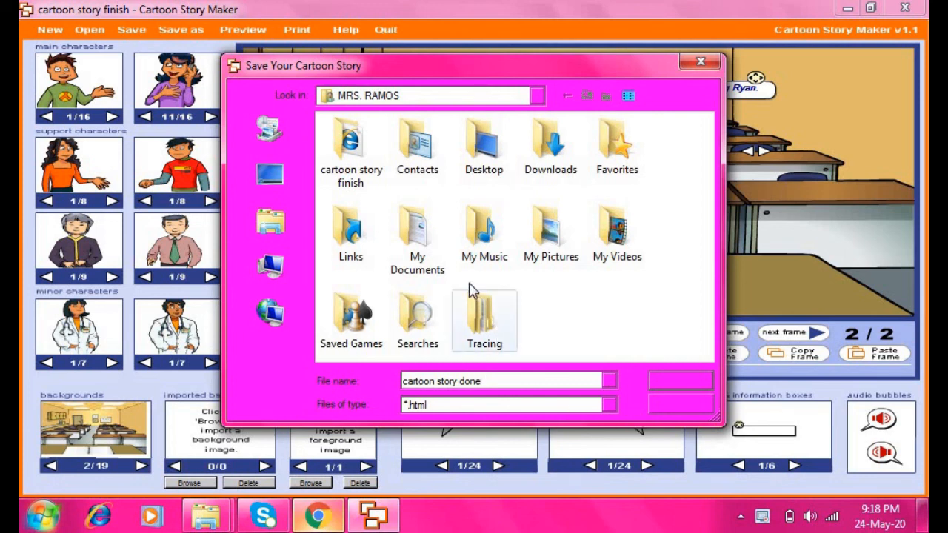
{"action": "left_click", "coordinate": [537, 95]}
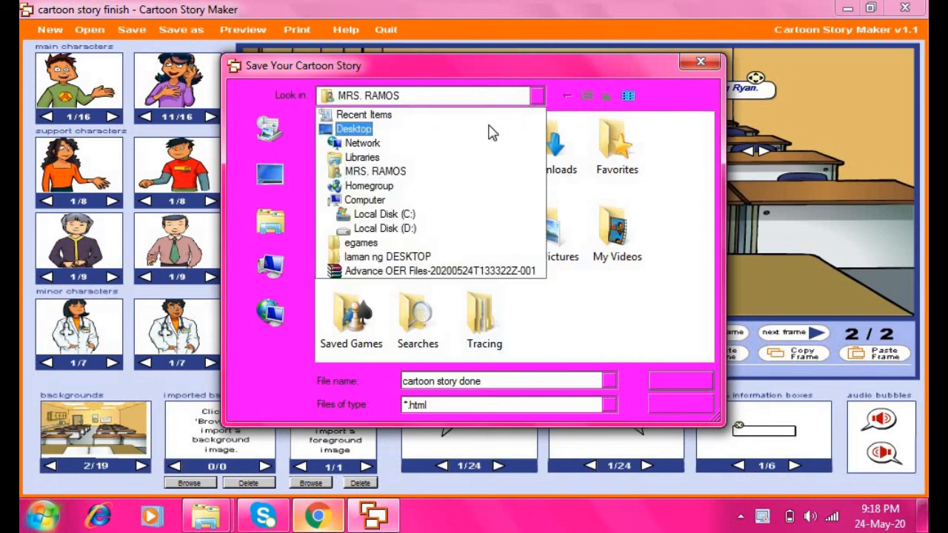
{"action": "left_click", "coordinate": [364, 129]}
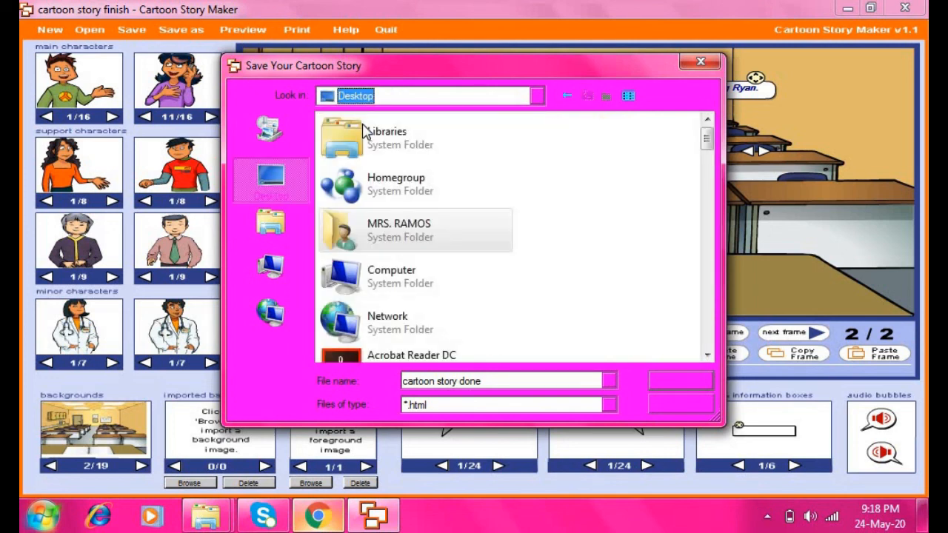
{"action": "left_click", "coordinate": [674, 376]}
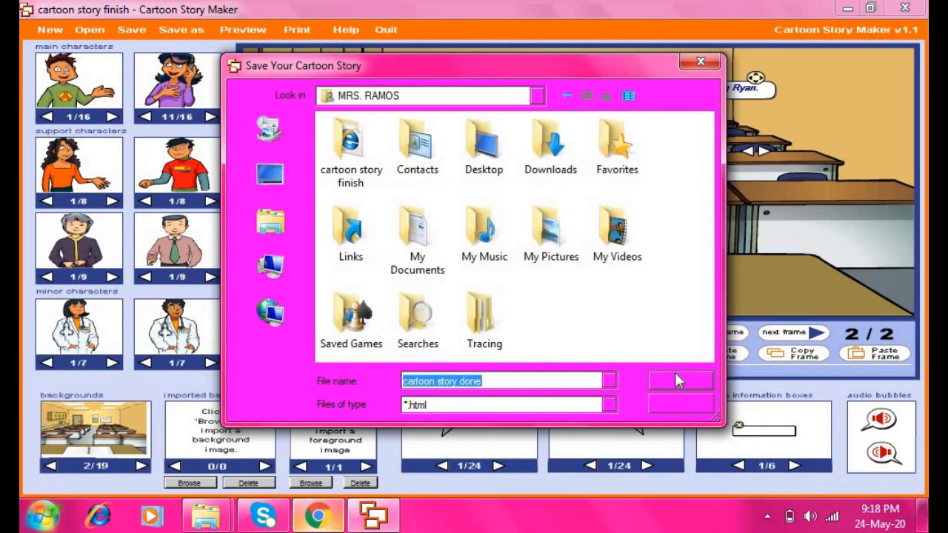
{"action": "left_click", "coordinate": [675, 375]}
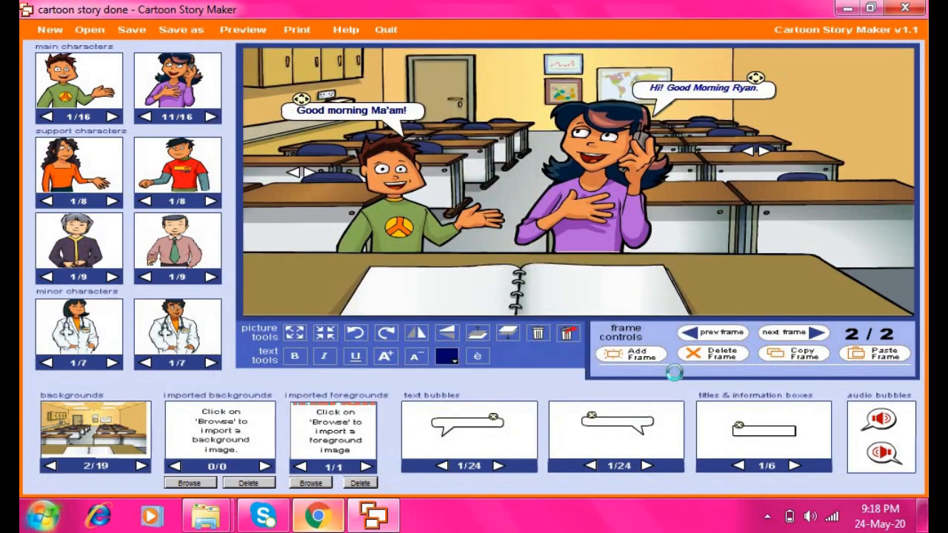